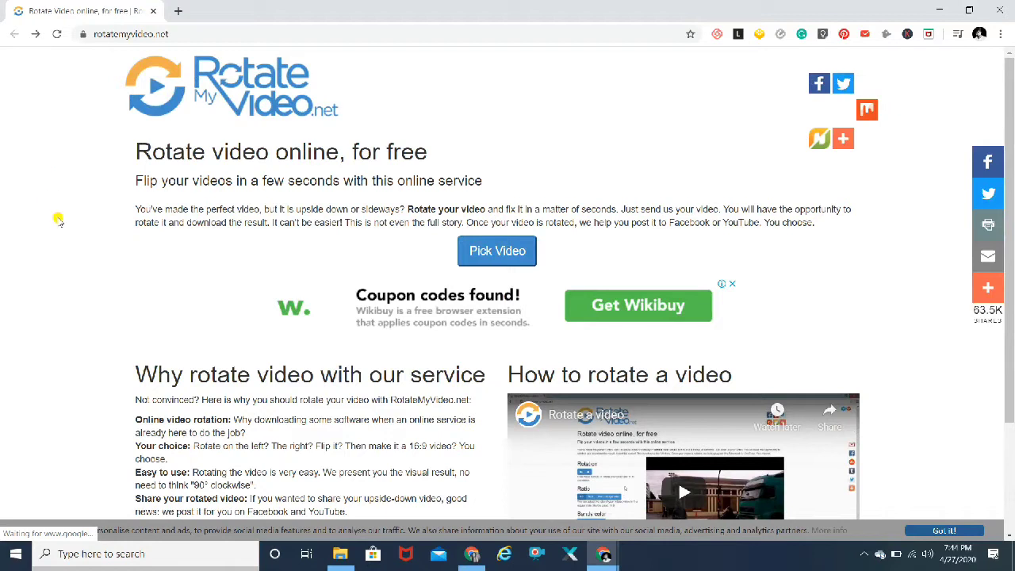
Load the video 20200427_082617 from the Sample folder into the video rotation service
{"action": "scroll", "coordinate": [58, 223], "scroll_direction": "down", "scroll_amount": 1}
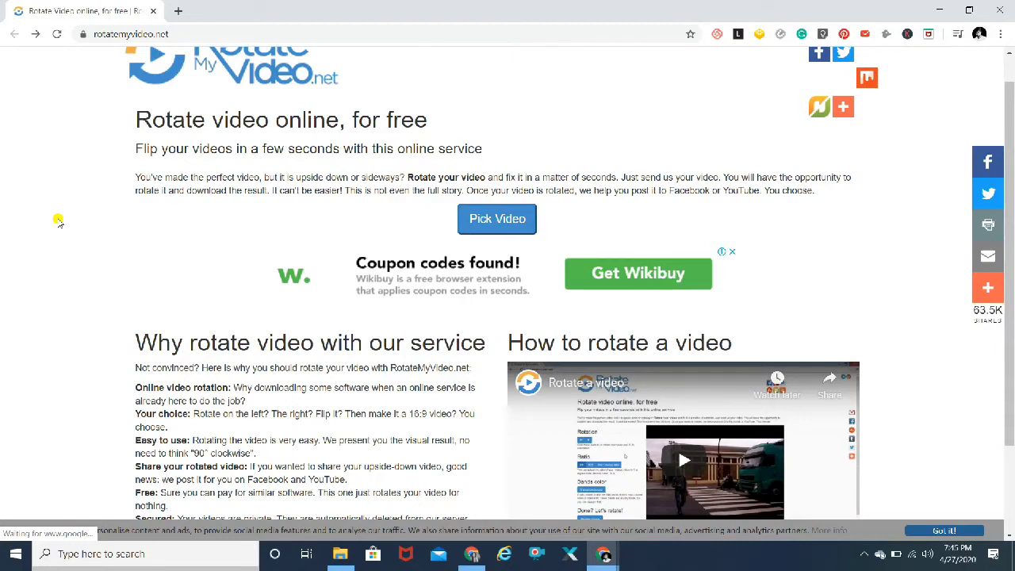
{"action": "left_click", "coordinate": [502, 220]}
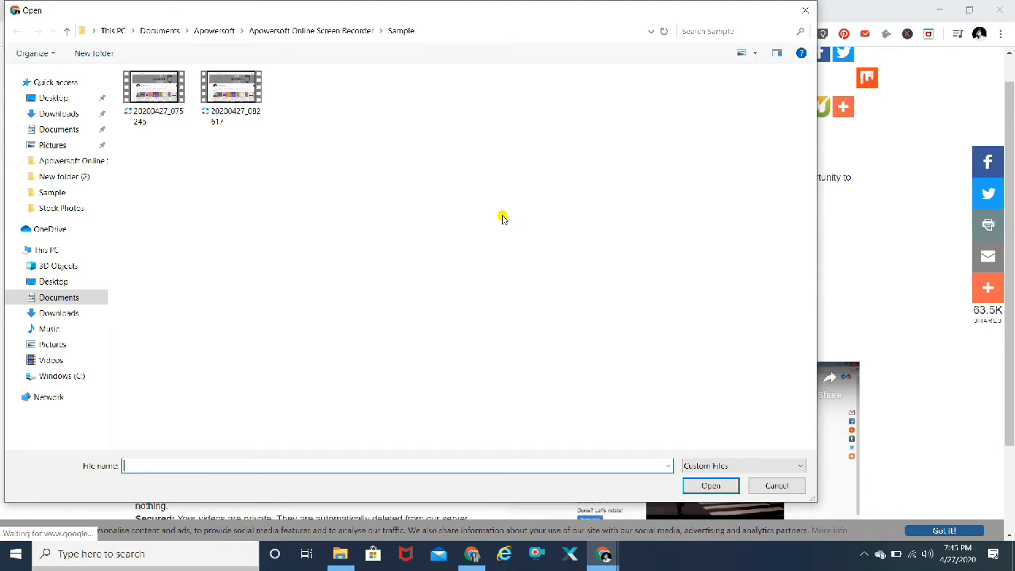
{"action": "left_click", "coordinate": [240, 94]}
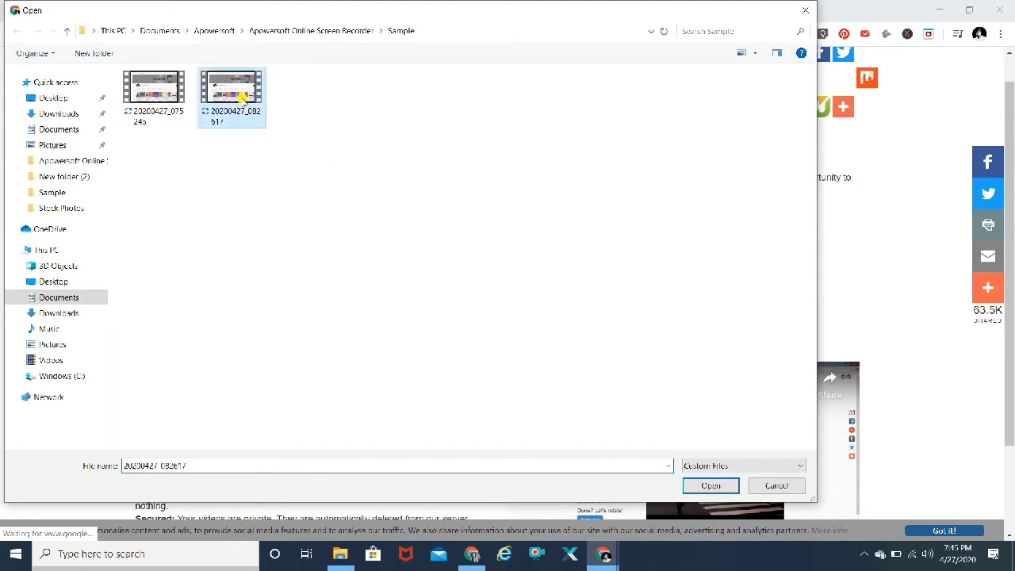
{"action": "left_click", "coordinate": [710, 486]}
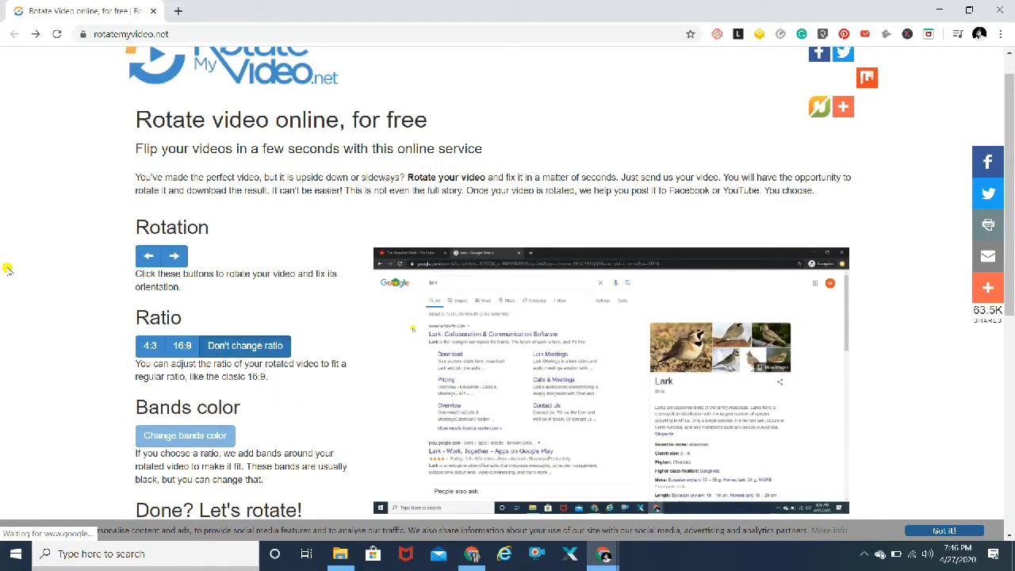
Try rotating the video in both directions and leave it rotated a quarter turn clockwise
{"action": "scroll", "coordinate": [54, 272], "scroll_direction": "down", "scroll_amount": 1}
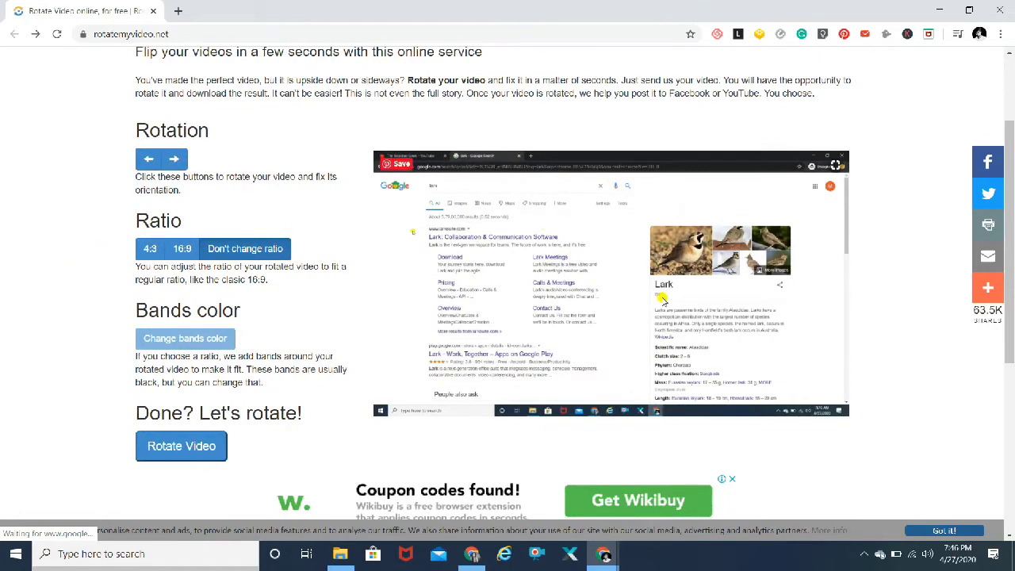
{"action": "left_click", "coordinate": [179, 160]}
{"action": "left_click", "coordinate": [148, 160]}
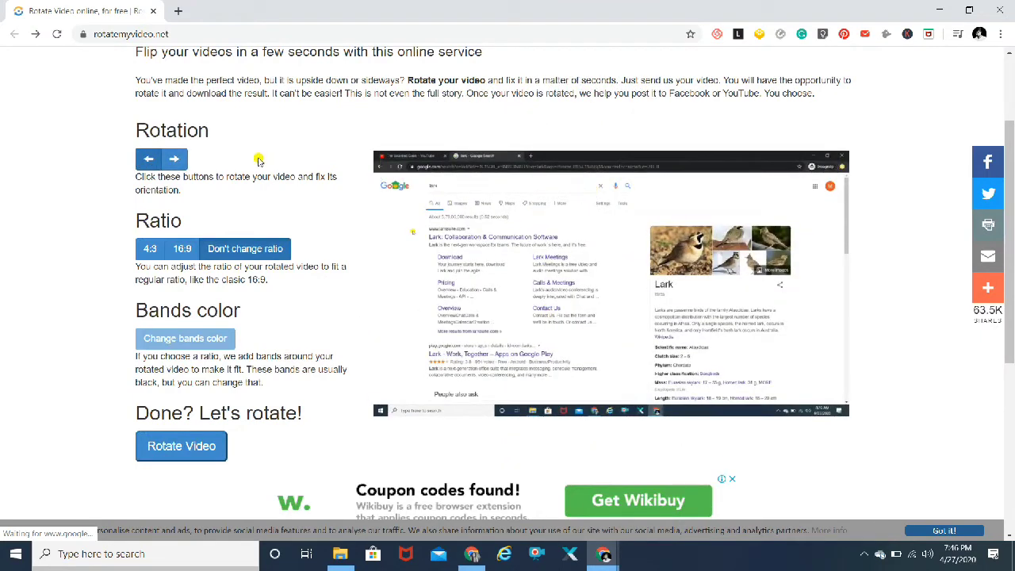
{"action": "left_click", "coordinate": [179, 161]}
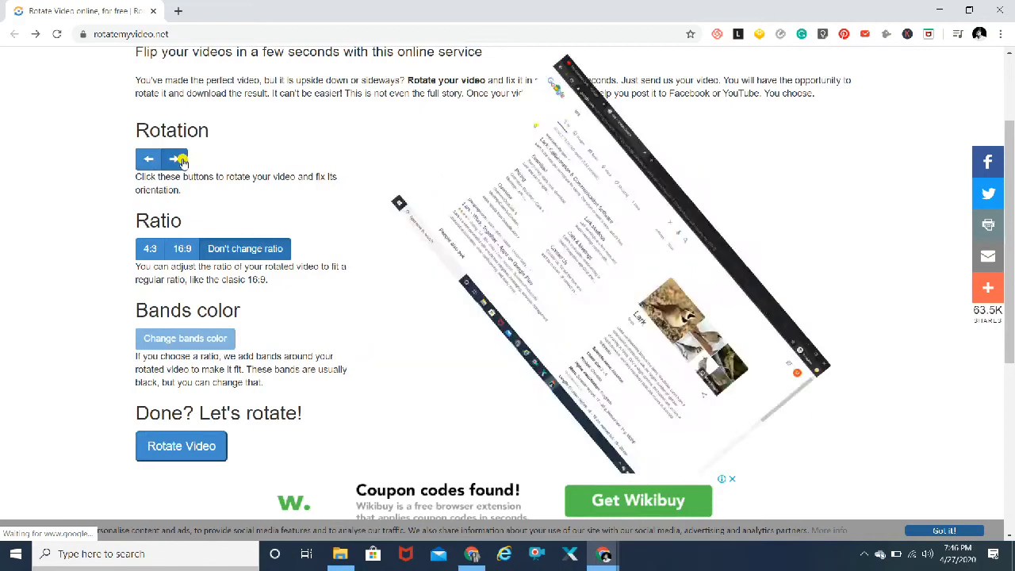
Preview the 4:3, 16:9 and unchanged ratios for the rotated video, and settle on 4:3
{"action": "left_click", "coordinate": [150, 251]}
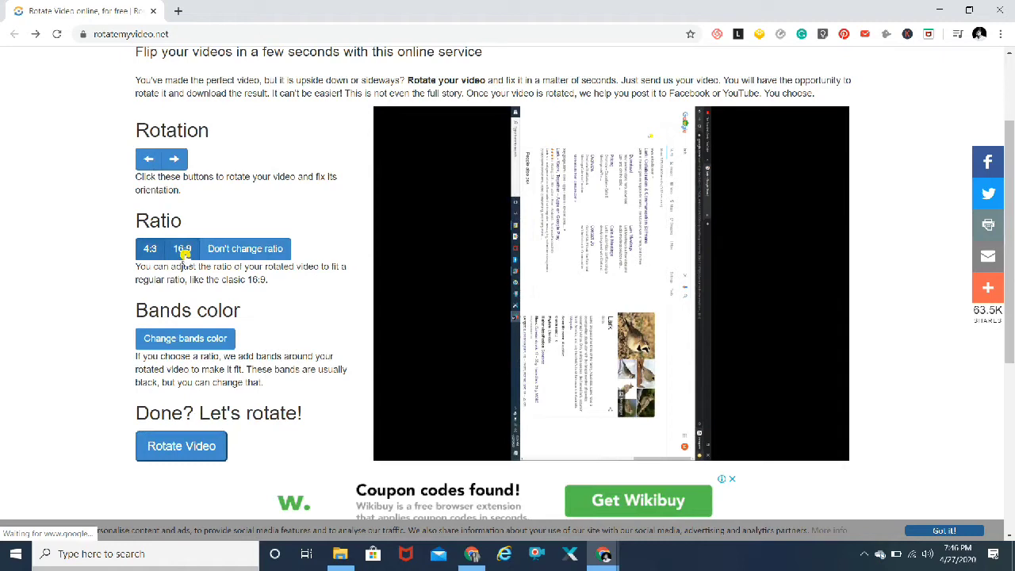
{"action": "left_click", "coordinate": [182, 250]}
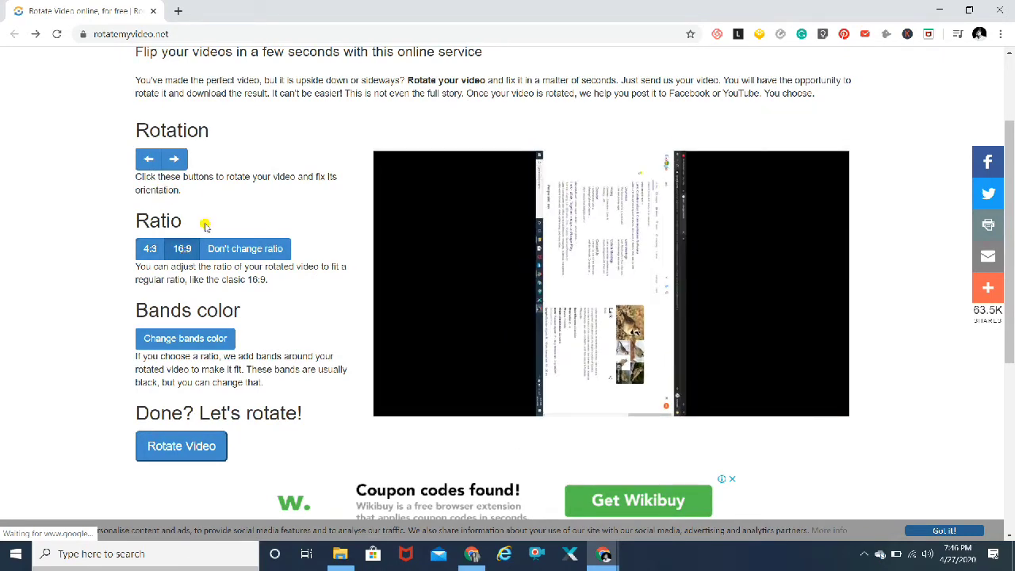
{"action": "left_click", "coordinate": [223, 250]}
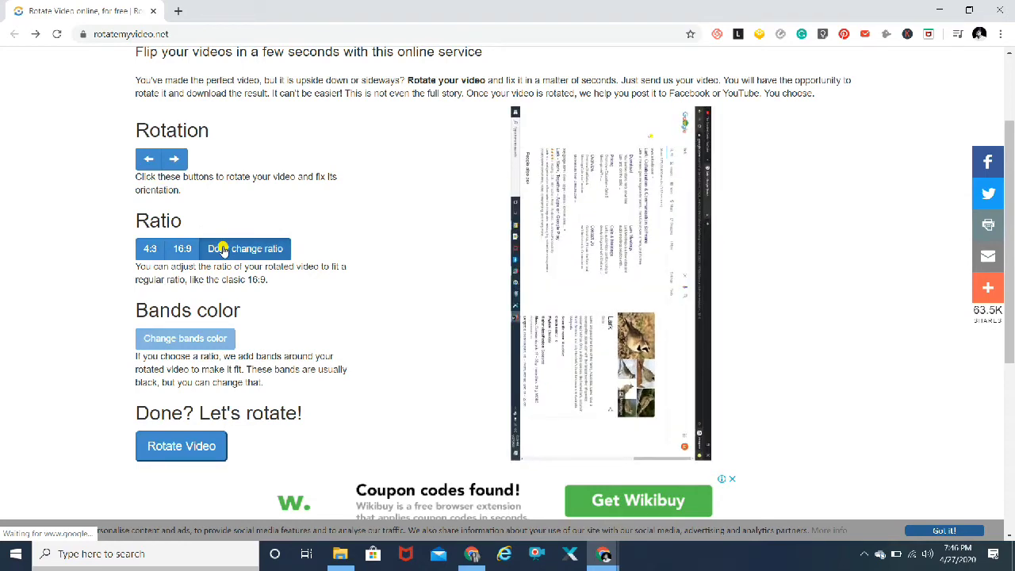
{"action": "left_click", "coordinate": [150, 250]}
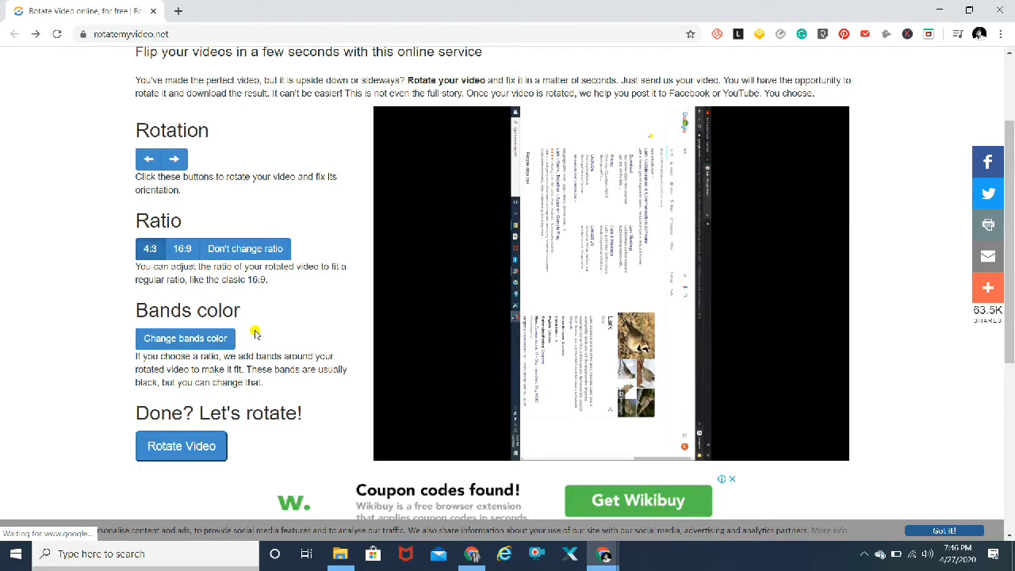
Look at the bands color choices without picking one, and start processing the rotated video
{"action": "left_click", "coordinate": [188, 340]}
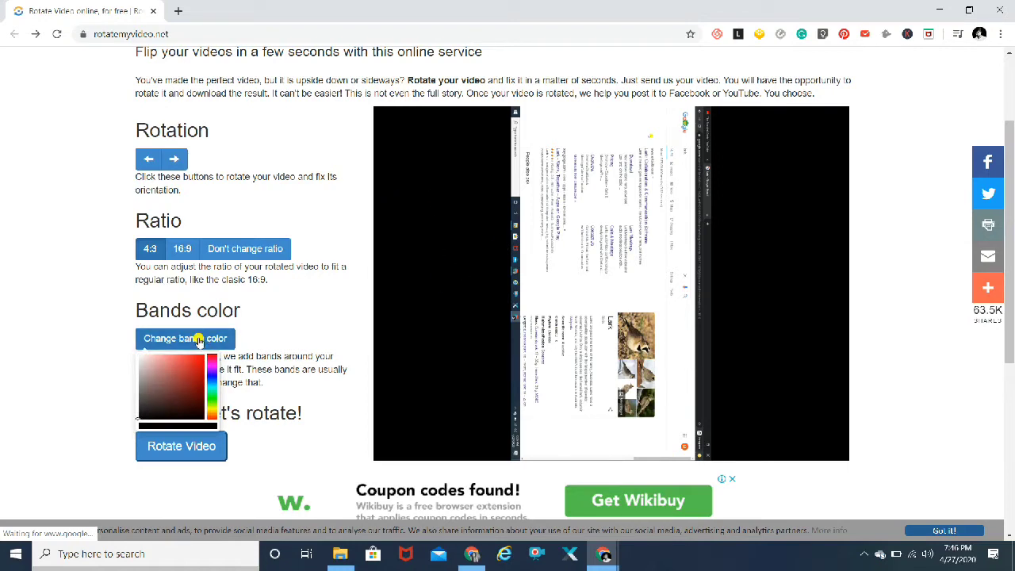
{"action": "left_click", "coordinate": [93, 359]}
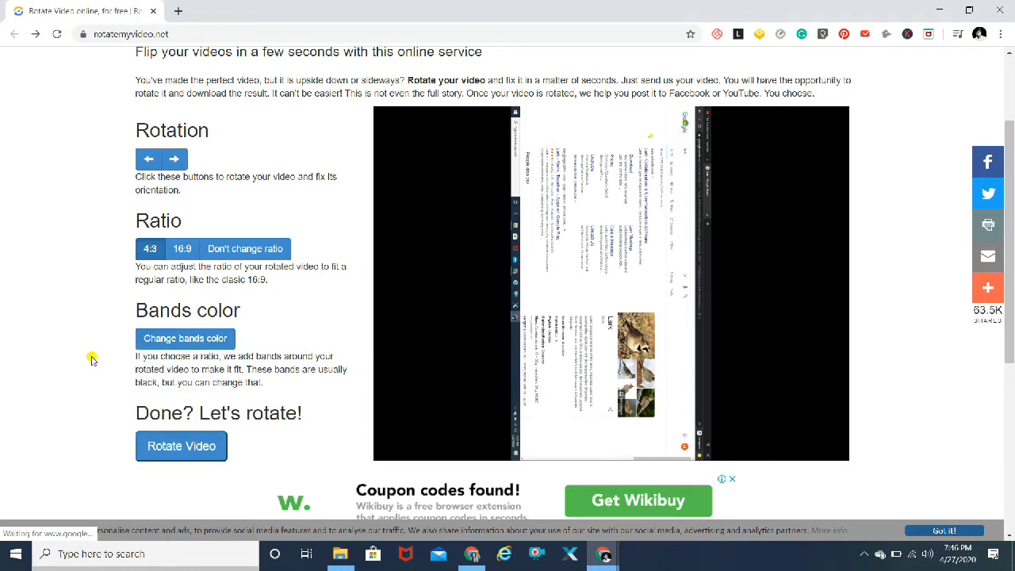
{"action": "left_click", "coordinate": [185, 449]}
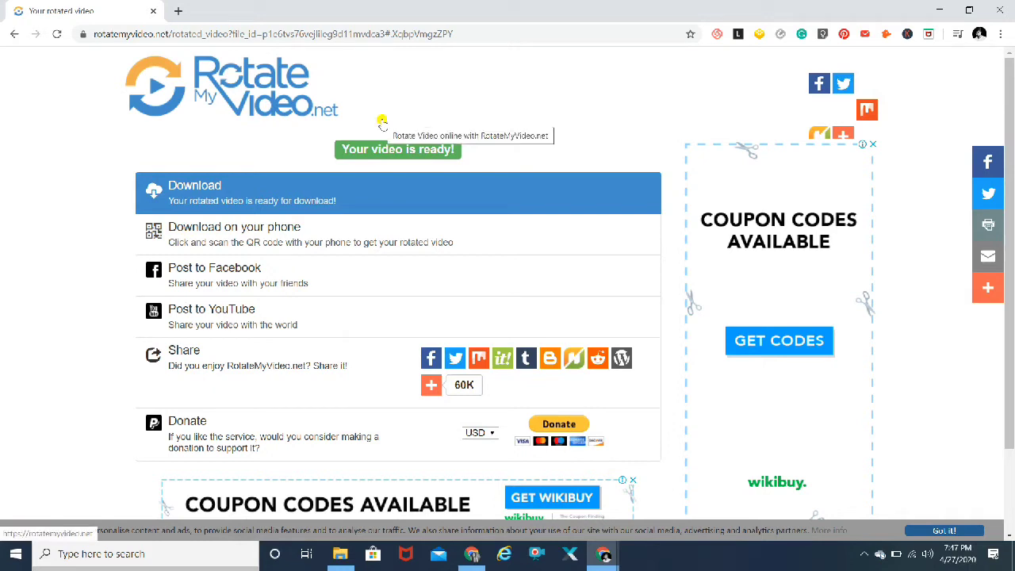
Switch to the YouCompress page and examine which file formats it can compress
{"action": "left_click", "coordinate": [938, 9]}
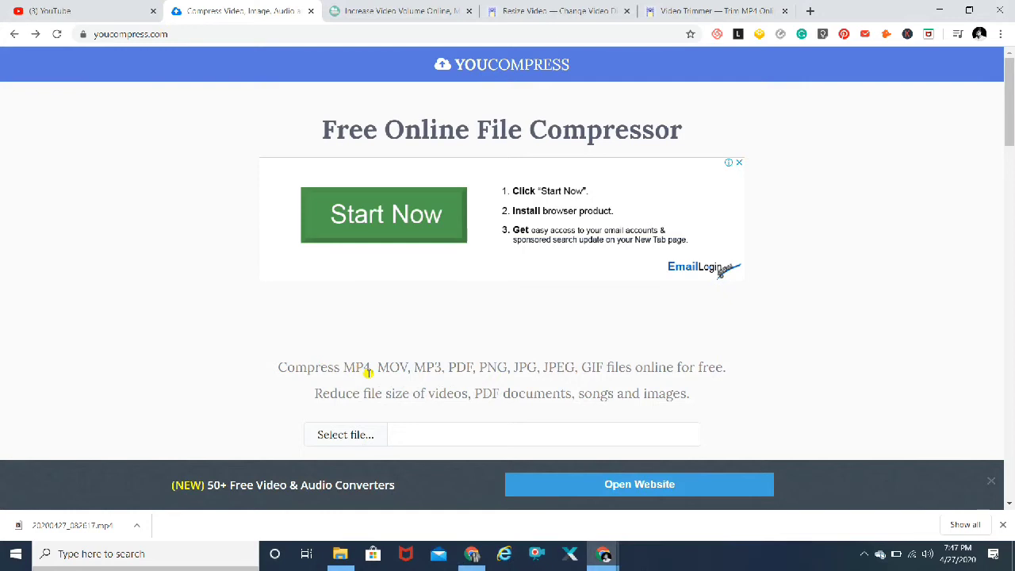
{"action": "left_click_drag", "start_coordinate": [354, 366], "coordinate": [507, 367]}
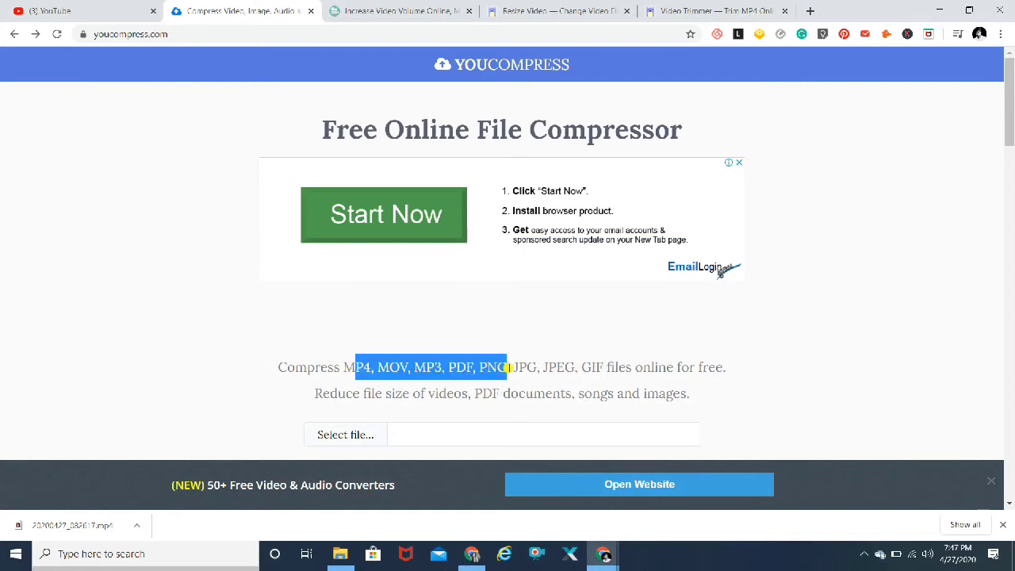
{"action": "left_click", "coordinate": [507, 367]}
{"action": "left_click_drag", "start_coordinate": [1006, 123], "coordinate": [1009, 140]}
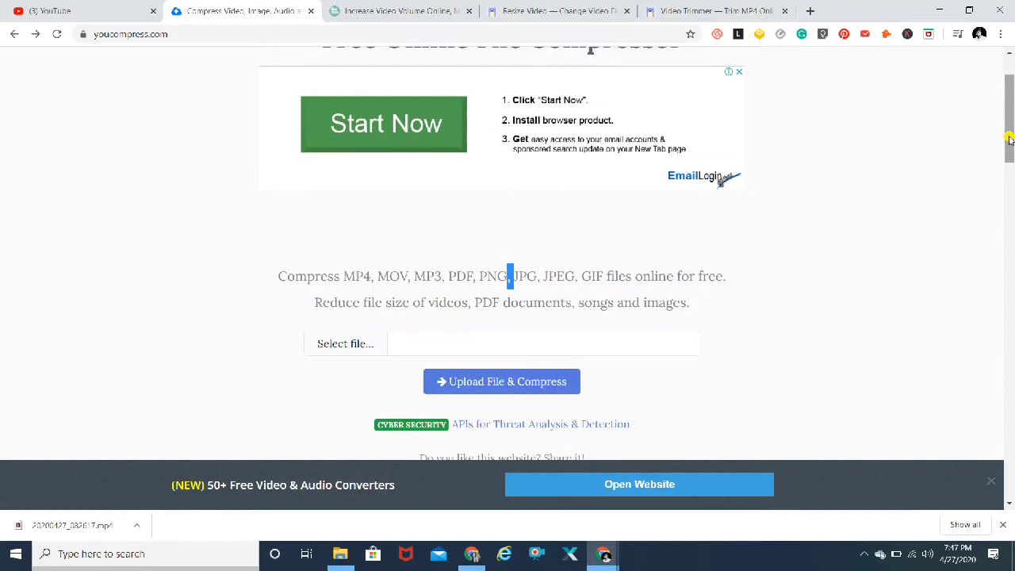
Try to select the video 20200427_082617 as the file to compress
{"action": "left_click", "coordinate": [343, 353]}
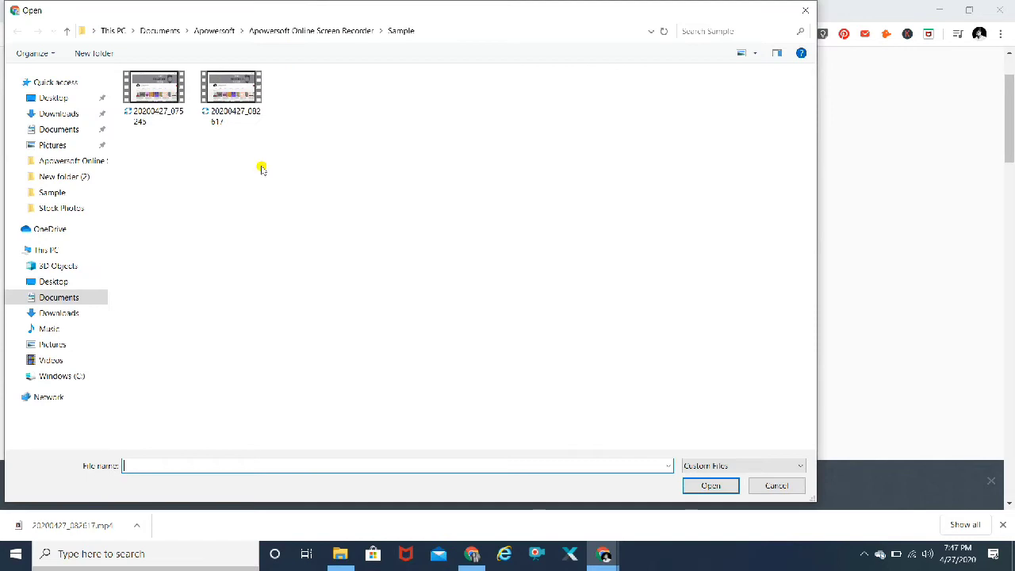
{"action": "left_click", "coordinate": [235, 94]}
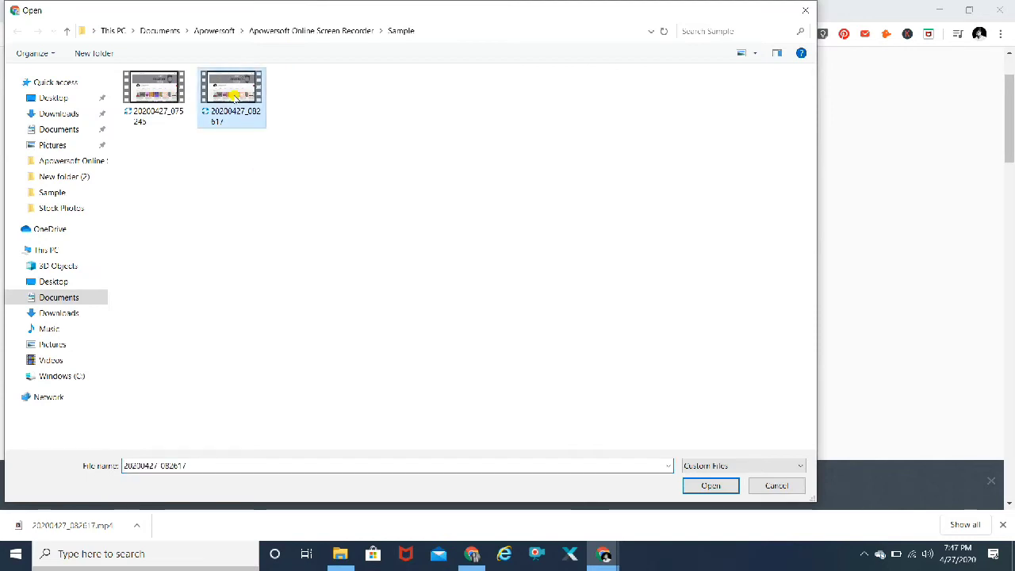
{"action": "left_click", "coordinate": [705, 485]}
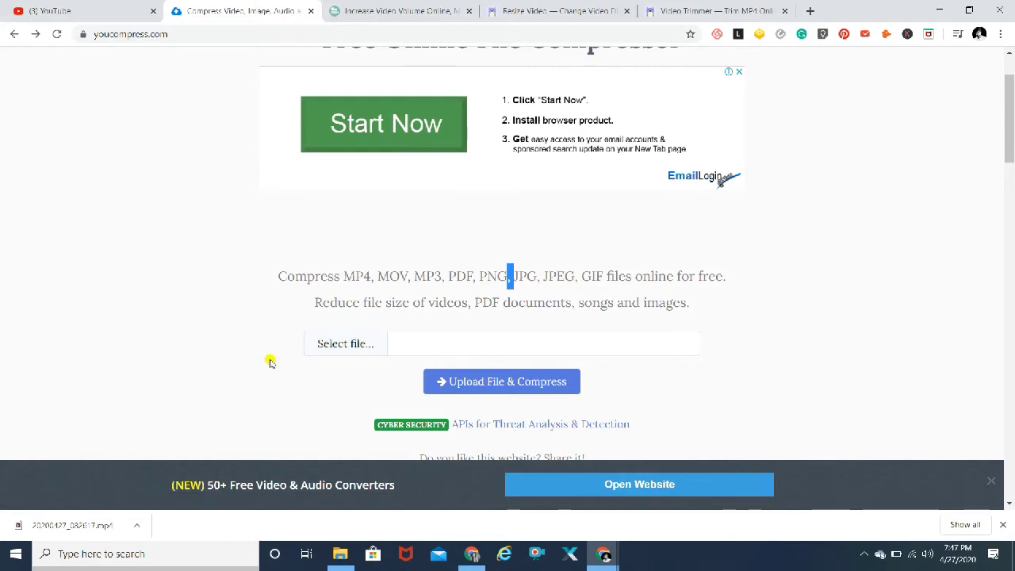
Select the video 20200427_082617 from the Sample folder and upload it for compression
{"action": "left_click", "coordinate": [336, 347]}
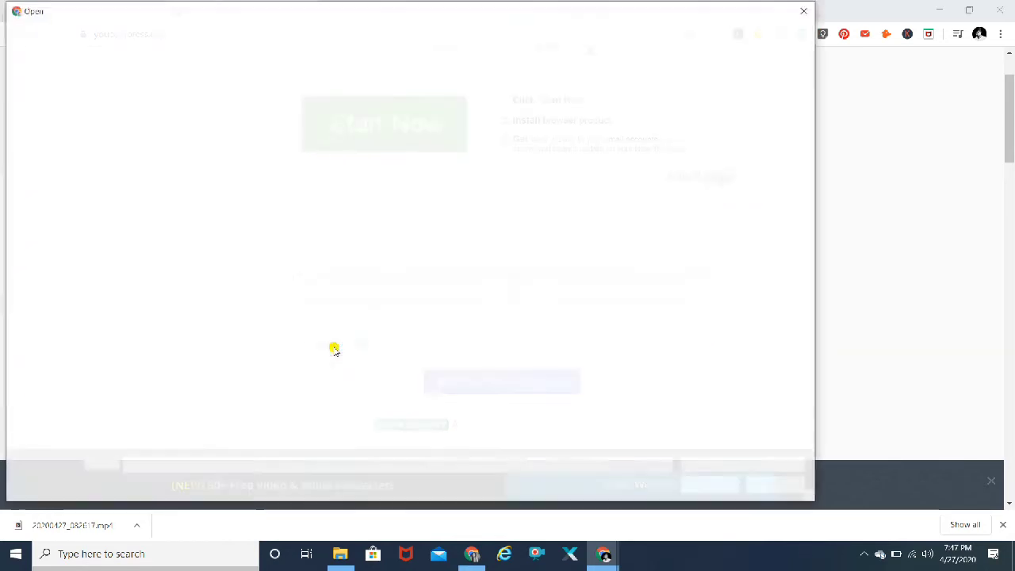
{"action": "left_click", "coordinate": [220, 95]}
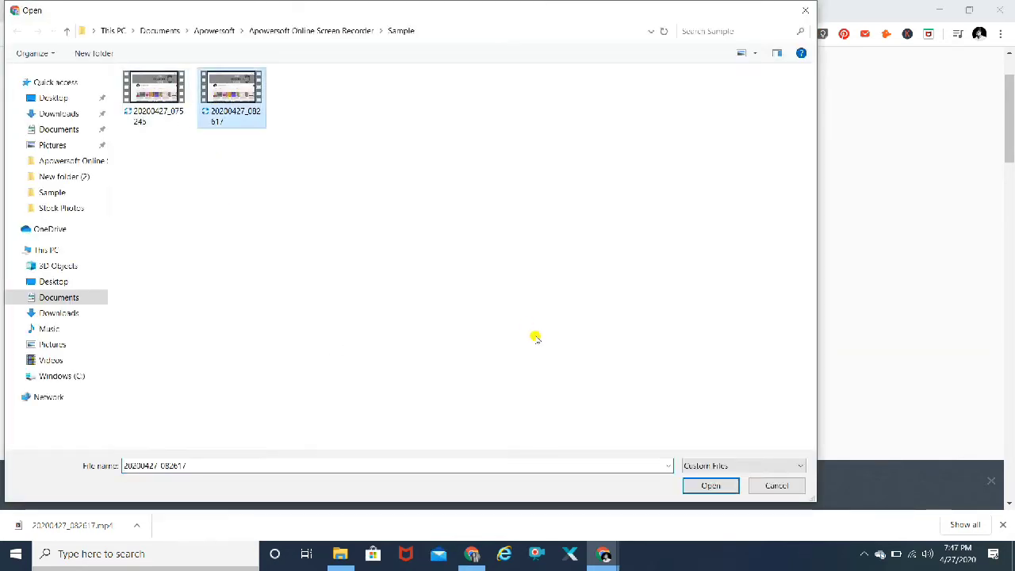
{"action": "left_click", "coordinate": [723, 490]}
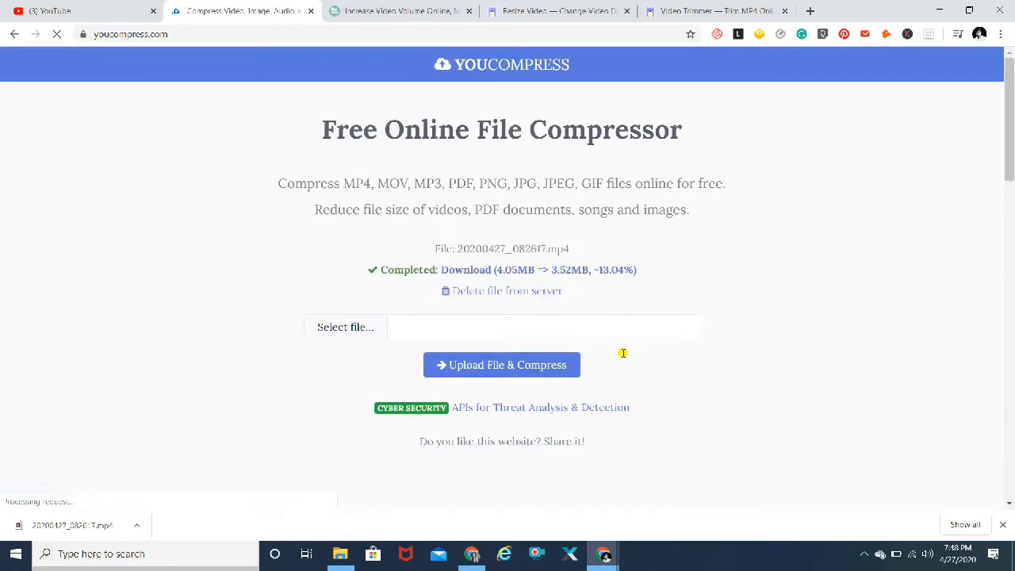
Download the compressed version of 20200427_082617.mp4
{"action": "scroll", "coordinate": [879, 390], "scroll_direction": "down", "scroll_amount": 2}
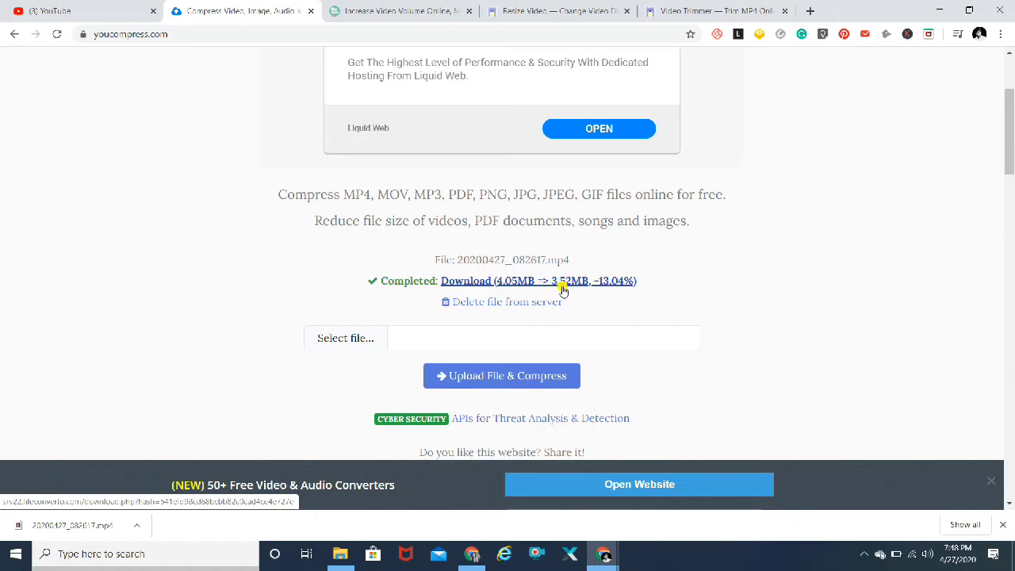
{"action": "left_click", "coordinate": [512, 286]}
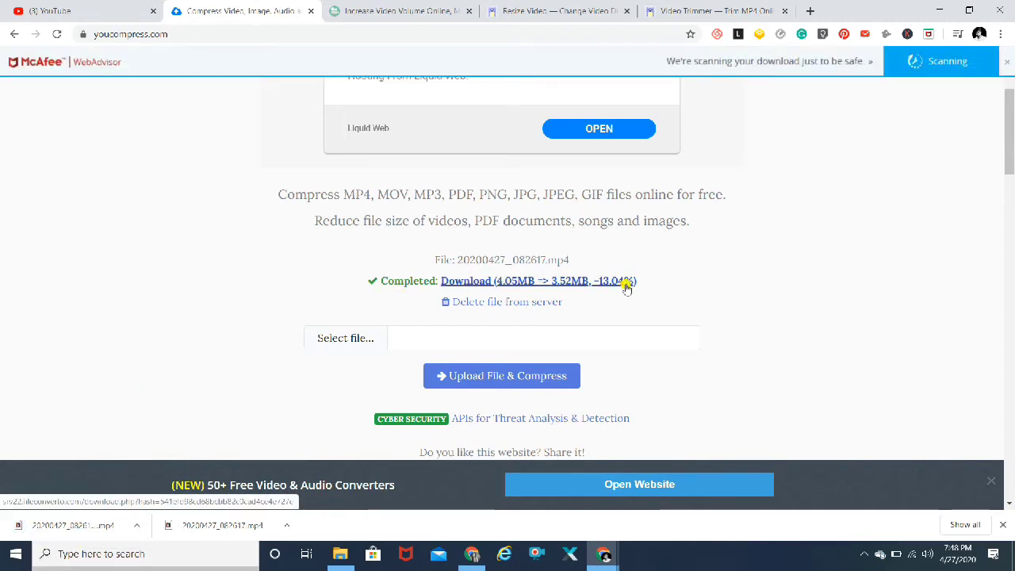
{"action": "scroll", "coordinate": [871, 305], "scroll_direction": "up", "scroll_amount": 3}
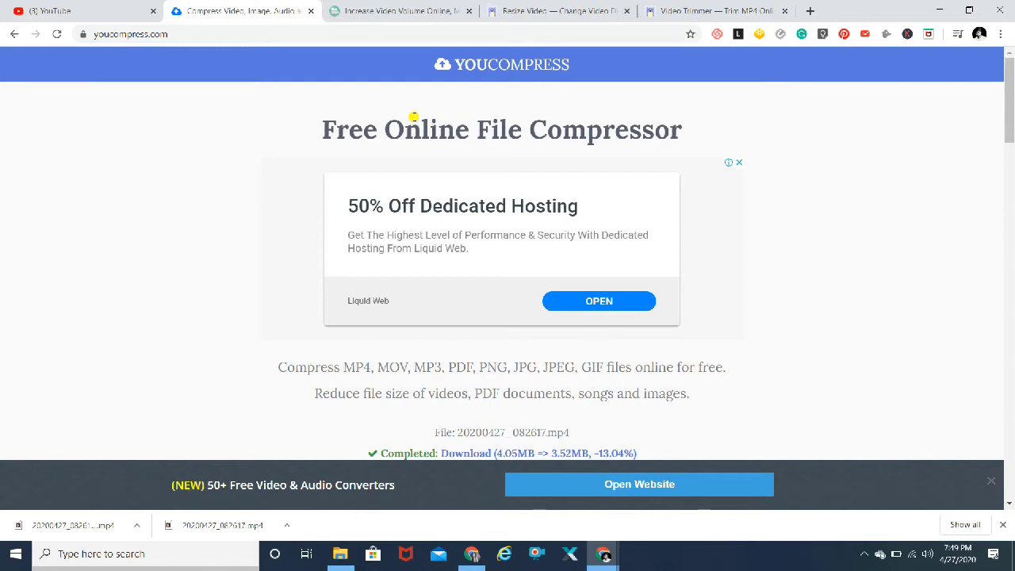
Switch to the VideoLouder page and choose 20200427_082617 from the Sample folder as the video file
{"action": "left_click", "coordinate": [399, 8]}
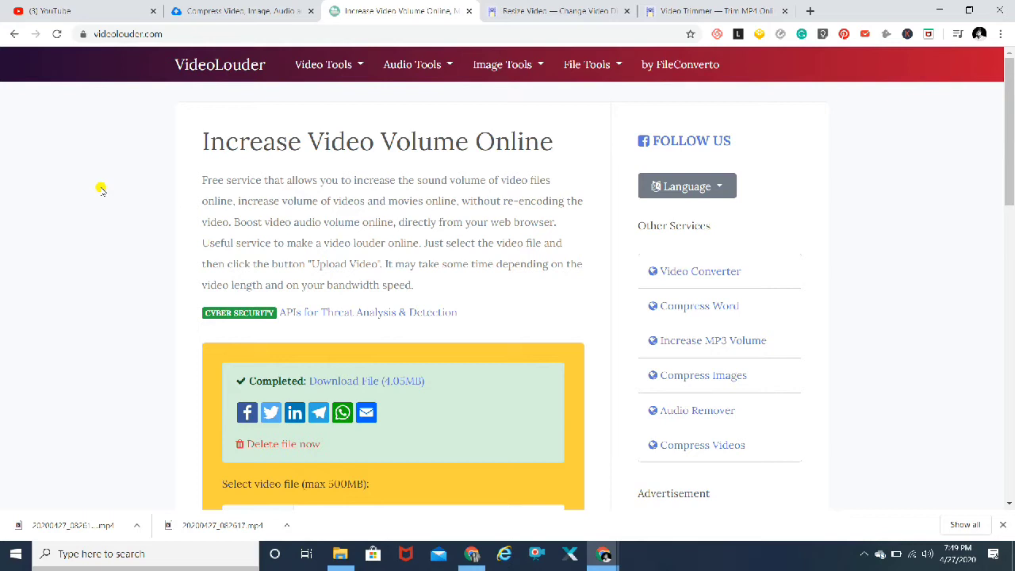
{"action": "scroll", "coordinate": [100, 188], "scroll_direction": "down", "scroll_amount": 1}
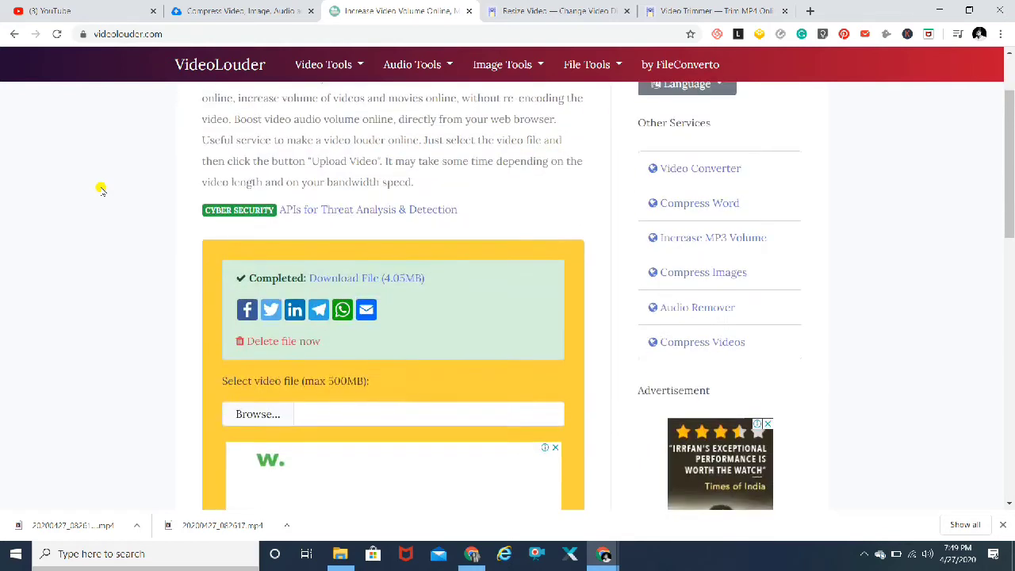
{"action": "scroll", "coordinate": [101, 189], "scroll_direction": "down", "scroll_amount": 3}
{"action": "scroll", "coordinate": [101, 189], "scroll_direction": "down", "scroll_amount": 1}
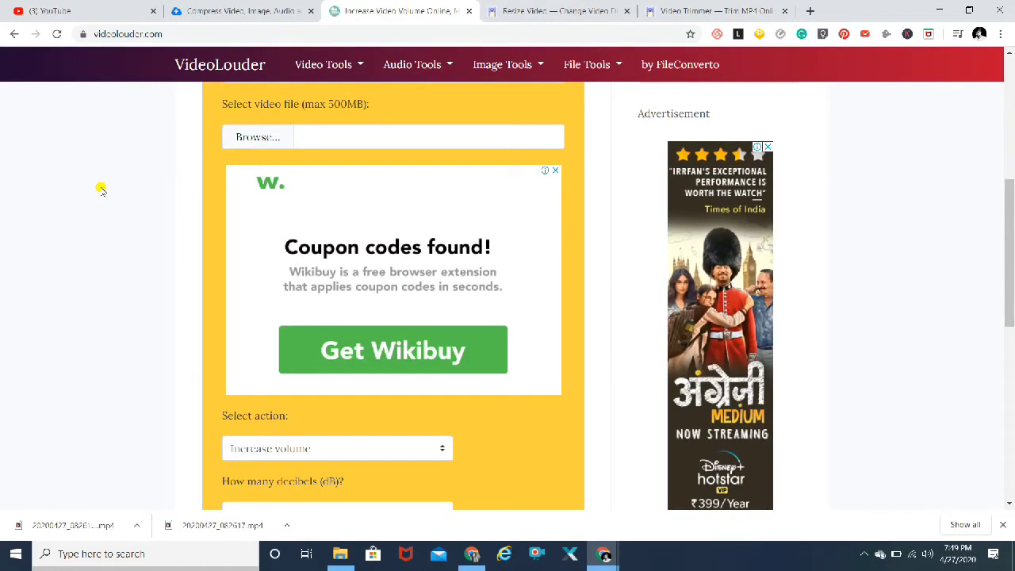
{"action": "left_click", "coordinate": [239, 141]}
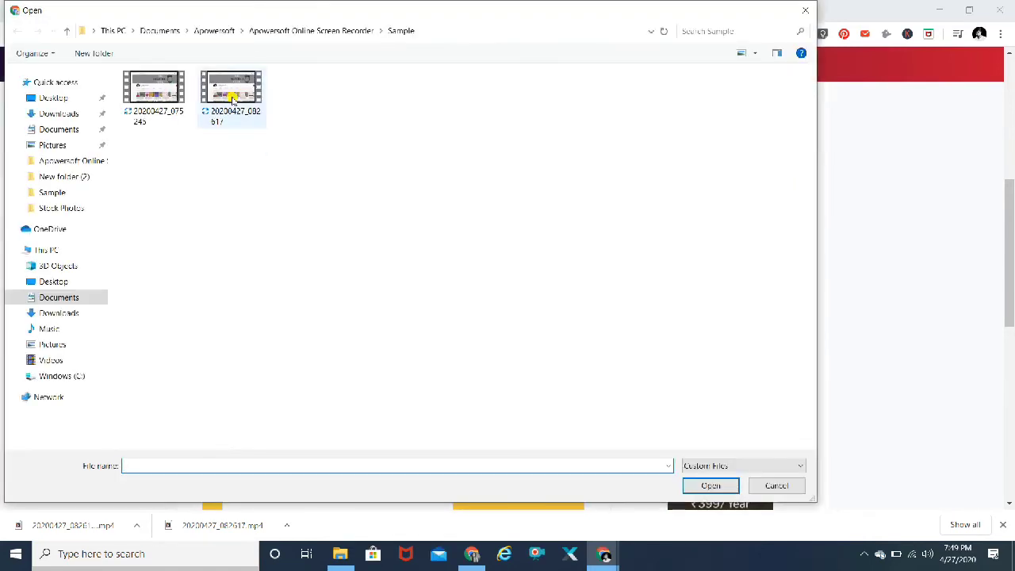
{"action": "left_click", "coordinate": [233, 93]}
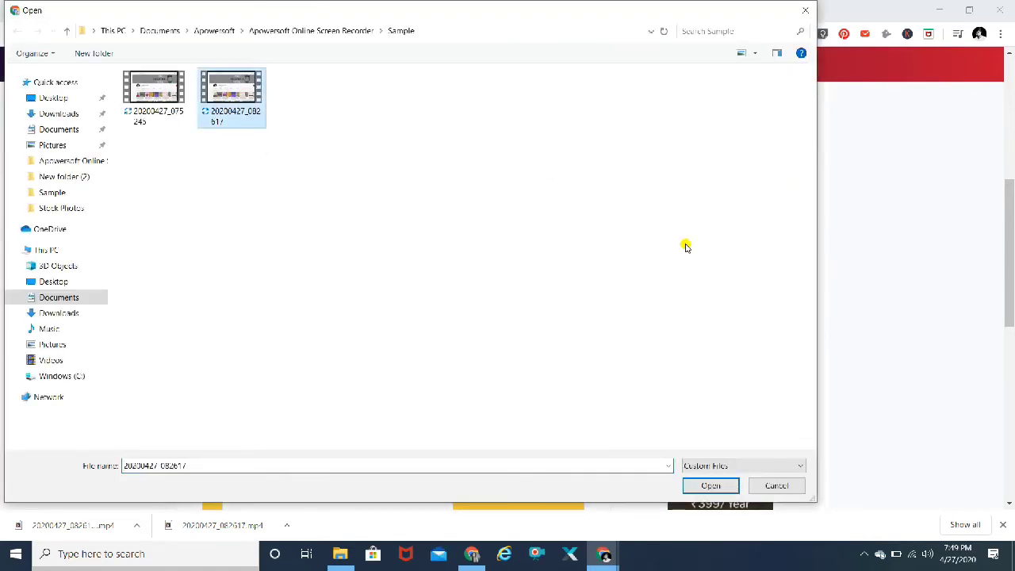
{"action": "left_click", "coordinate": [710, 487]}
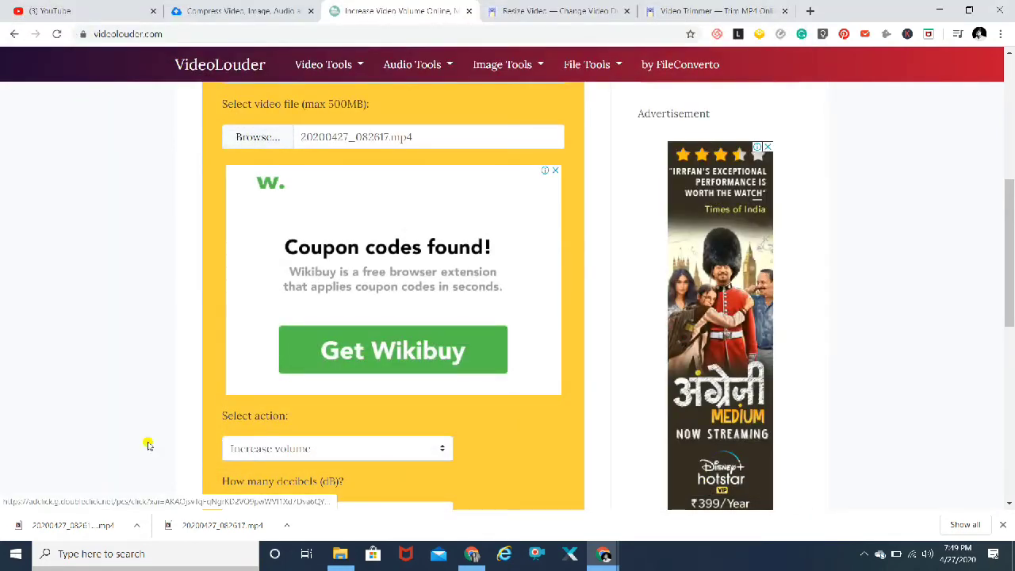
Set the volume increase for the selected video to 10 Decibels
{"action": "scroll", "coordinate": [103, 426], "scroll_direction": "down", "scroll_amount": 3}
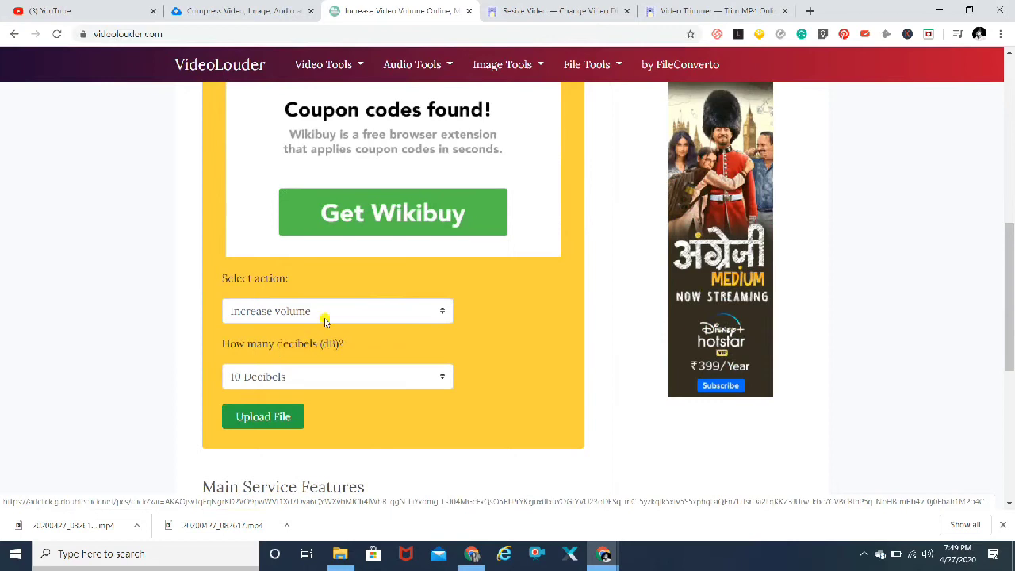
{"action": "left_click", "coordinate": [437, 380]}
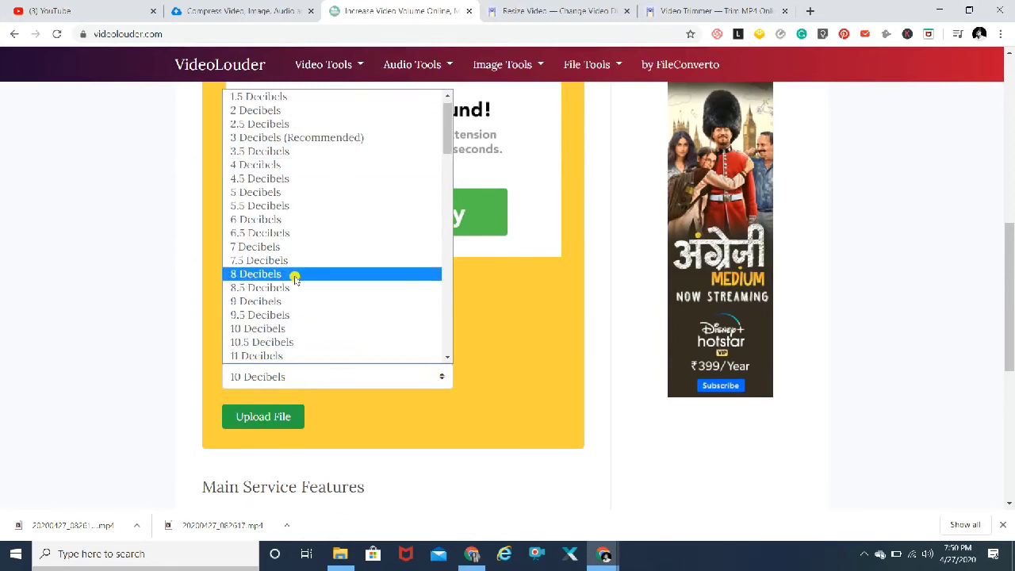
{"action": "left_click", "coordinate": [279, 328]}
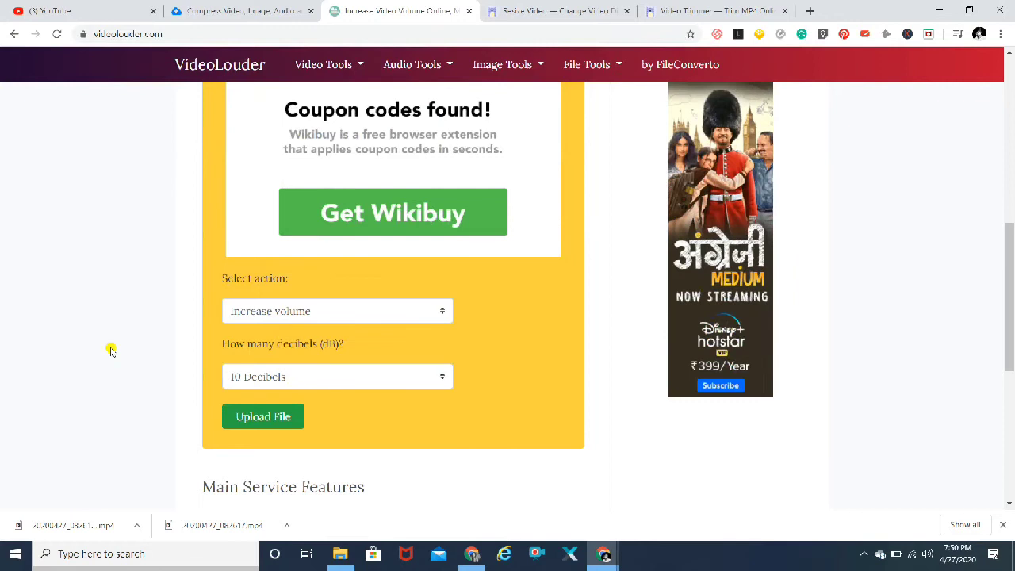
Upload the selected video to increase its volume and download the processed file
{"action": "left_click", "coordinate": [246, 418]}
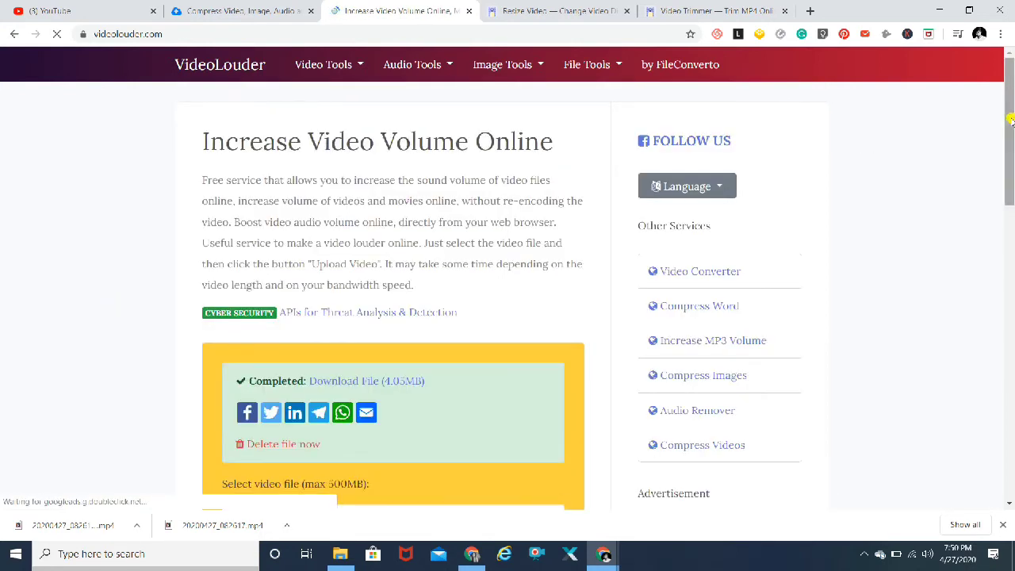
{"action": "scroll", "coordinate": [575, 229], "scroll_direction": "down", "scroll_amount": 2}
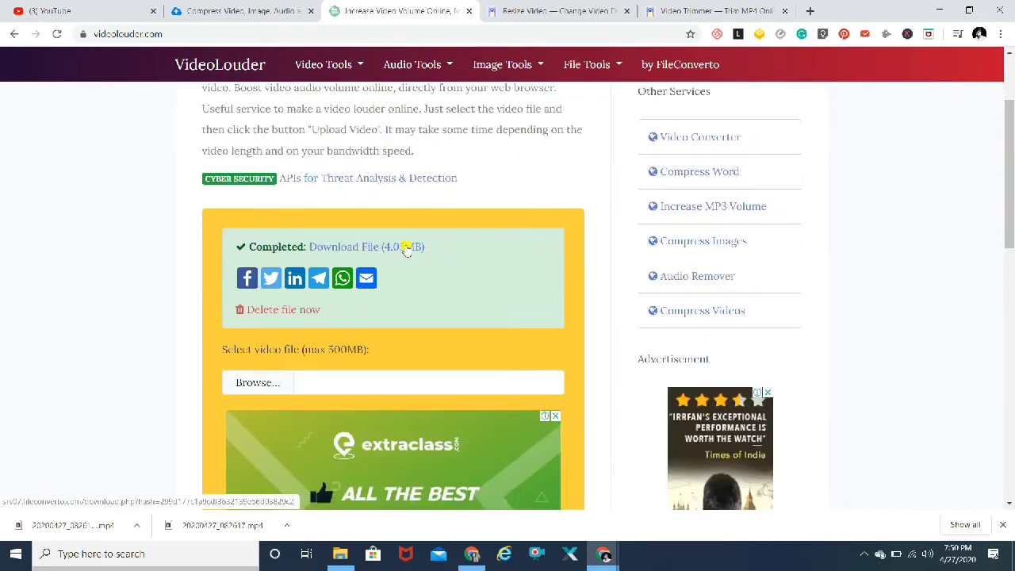
{"action": "left_click", "coordinate": [405, 247]}
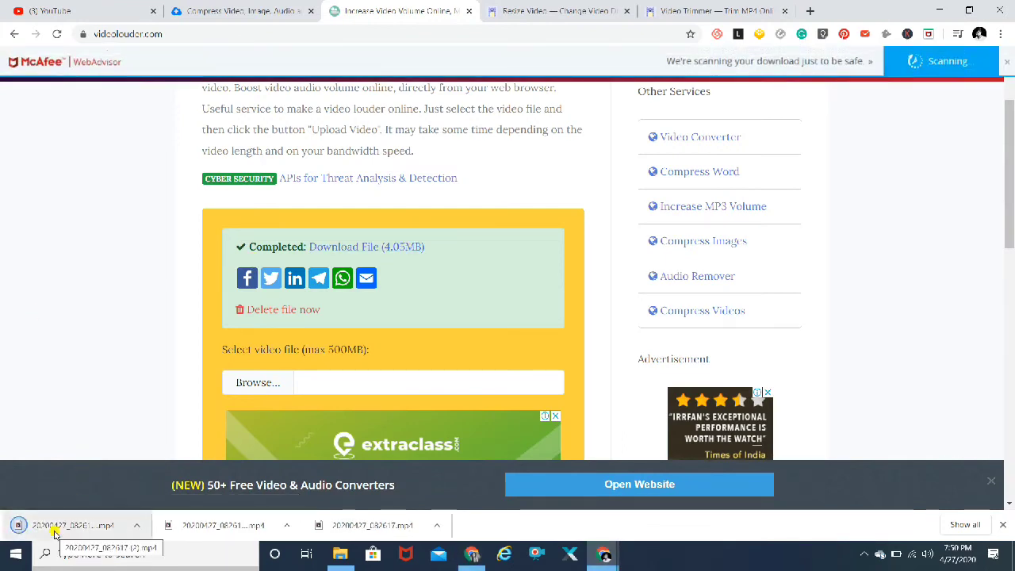
Show the downloaded louder video in its Downloads folder and maximize the folder window
{"action": "left_click", "coordinate": [137, 526]}
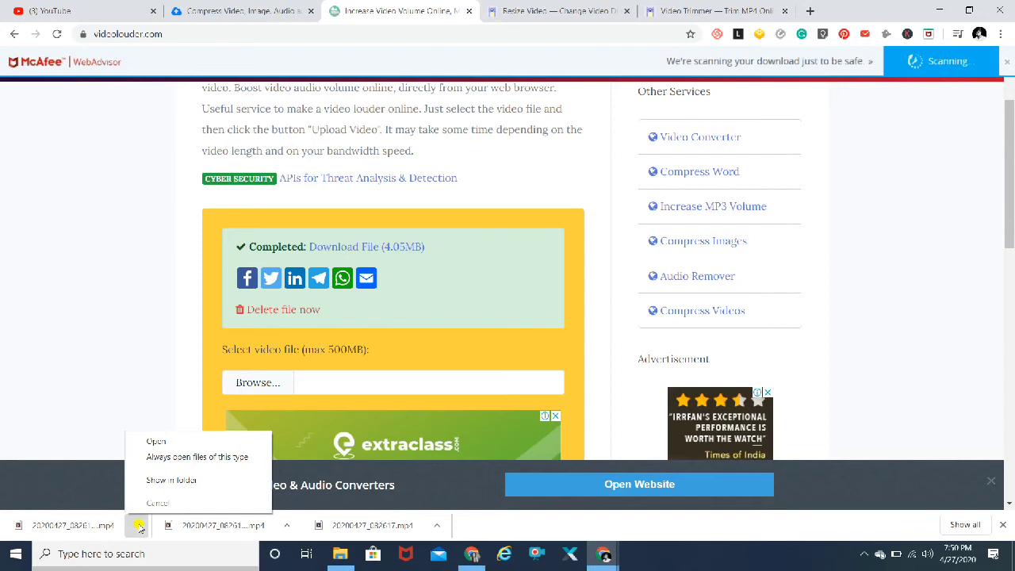
{"action": "left_click", "coordinate": [148, 483]}
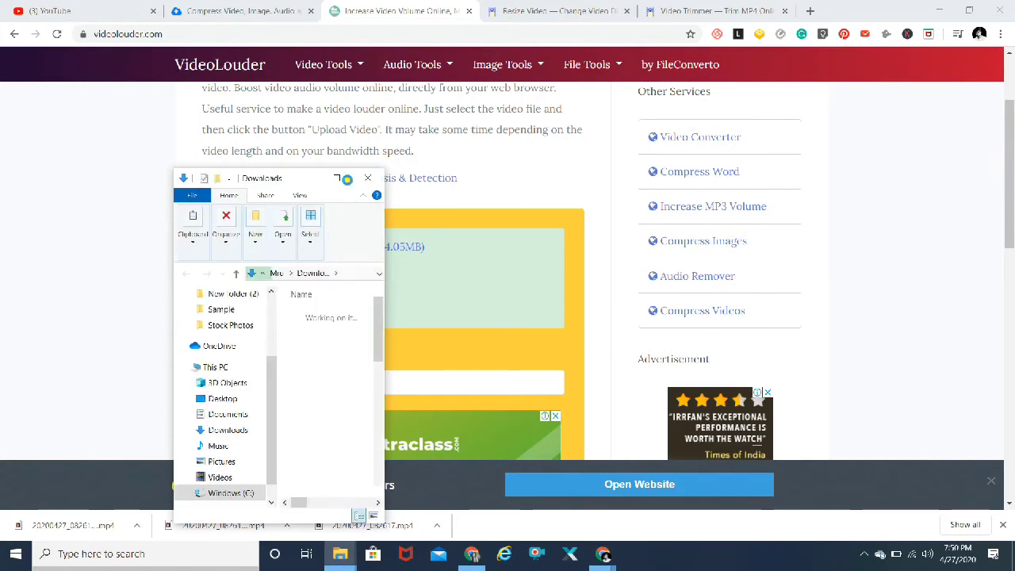
{"action": "left_click", "coordinate": [344, 180]}
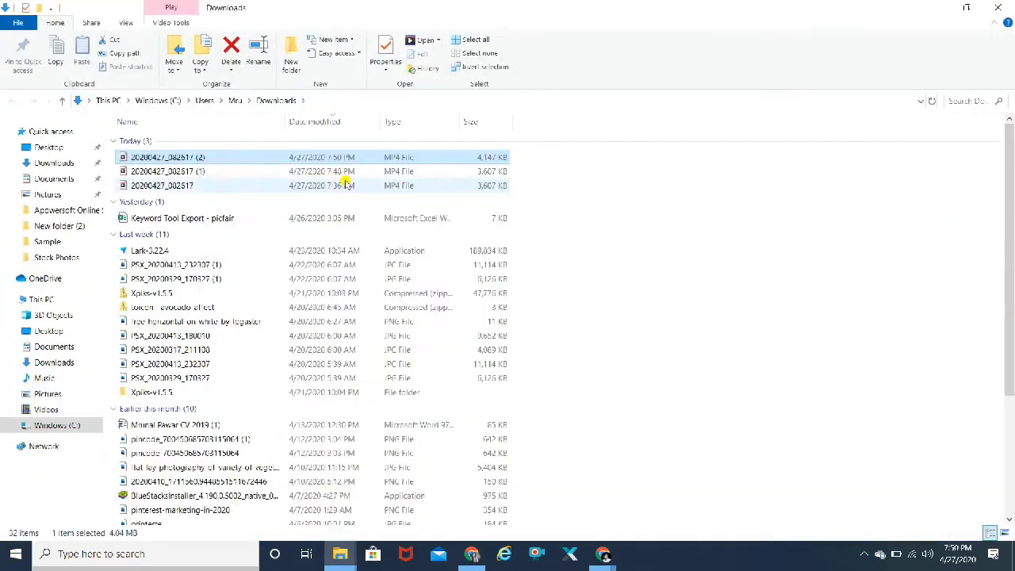
Rename the downloaded video 20200427_082617 (2) as Loud version
{"action": "double_click", "coordinate": [177, 158]}
{"action": "right_click", "coordinate": [178, 158]}
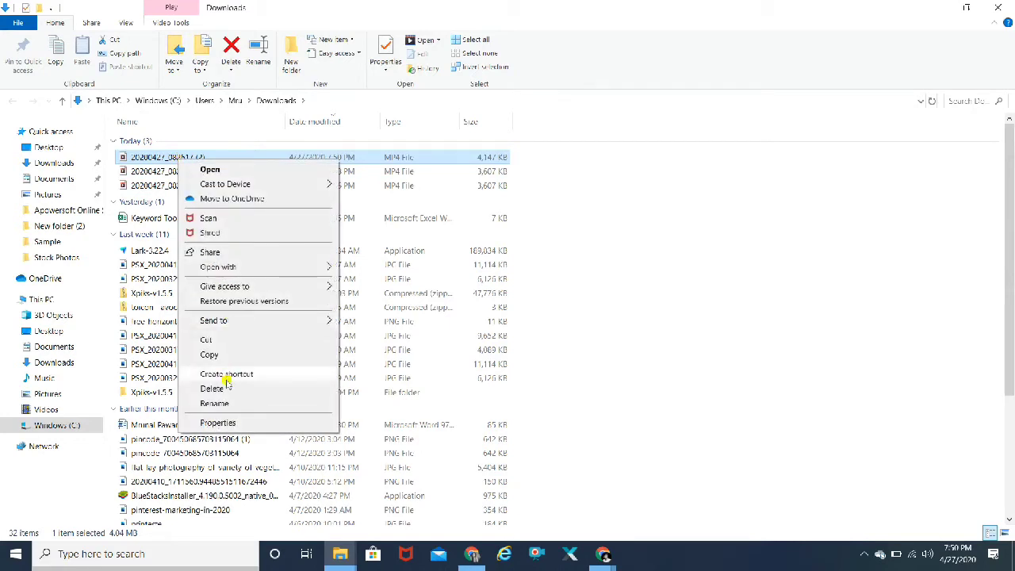
{"action": "left_click", "coordinate": [213, 404]}
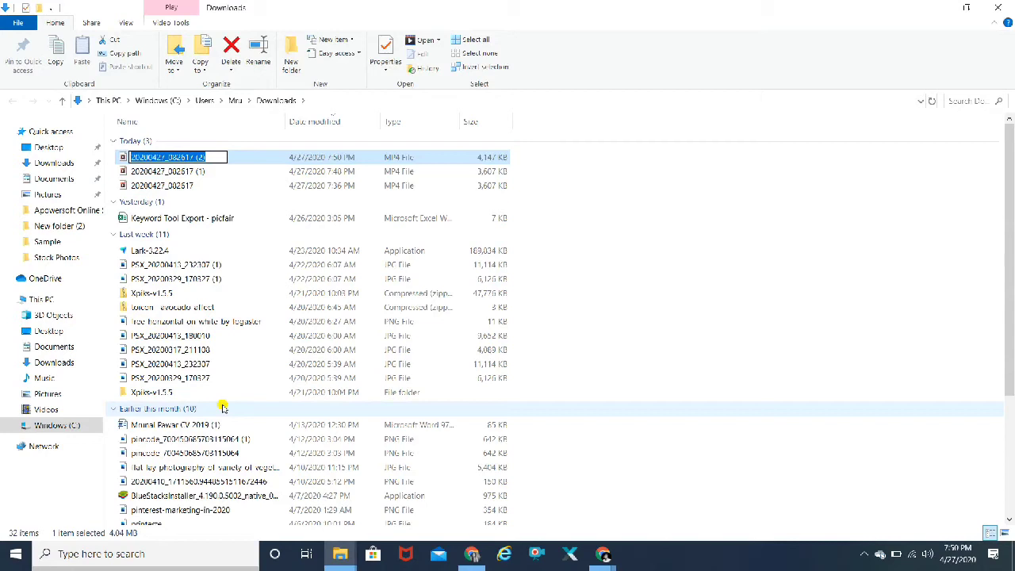
{"action": "type", "text": "Lead"}
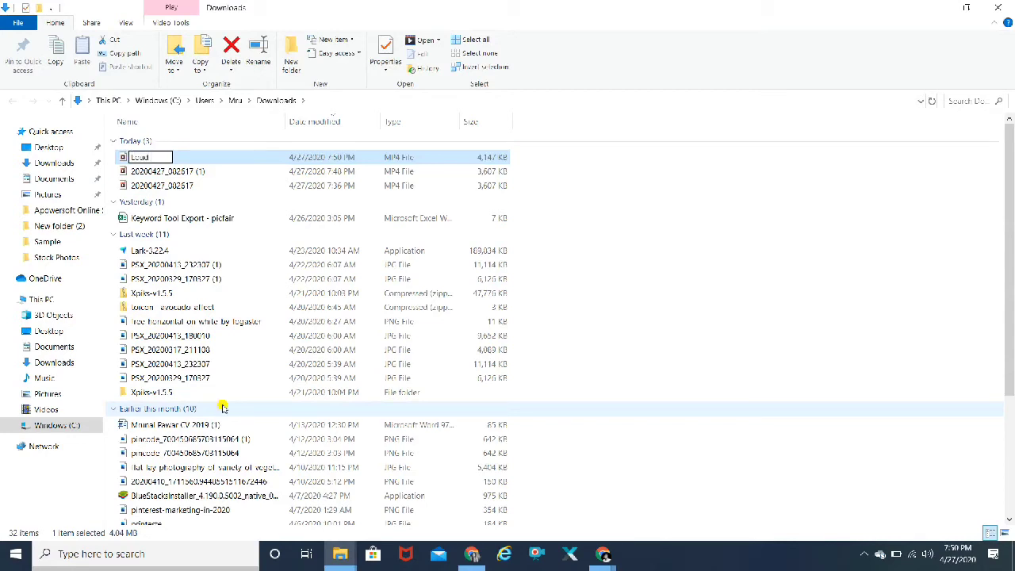
{"action": "type", "text": " version"}
{"action": "key", "text": "Return"}
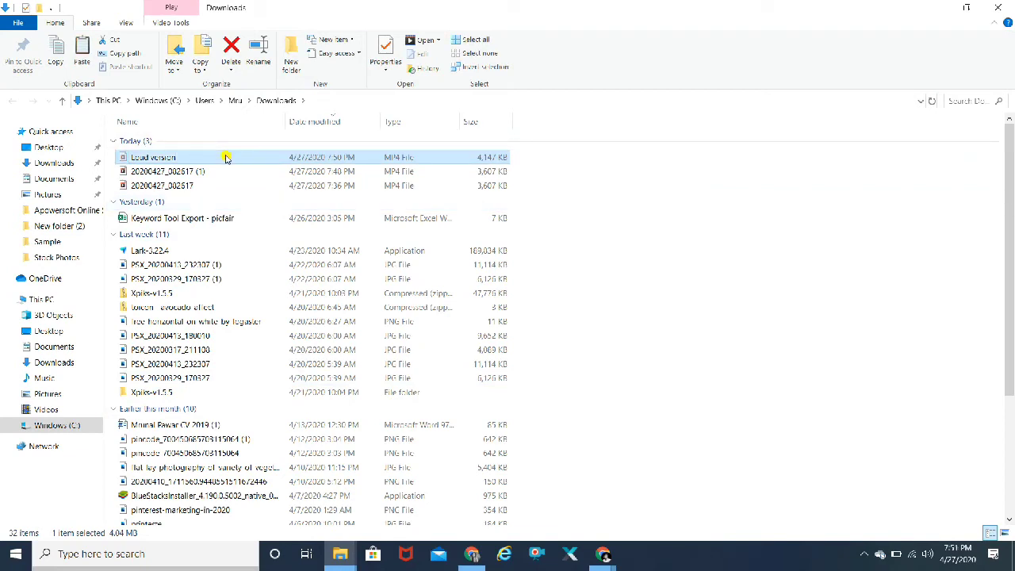
Paste the Loud version video into the Sample folder inside Apowersoft Online Screen Recorder
{"action": "left_click", "coordinate": [55, 210]}
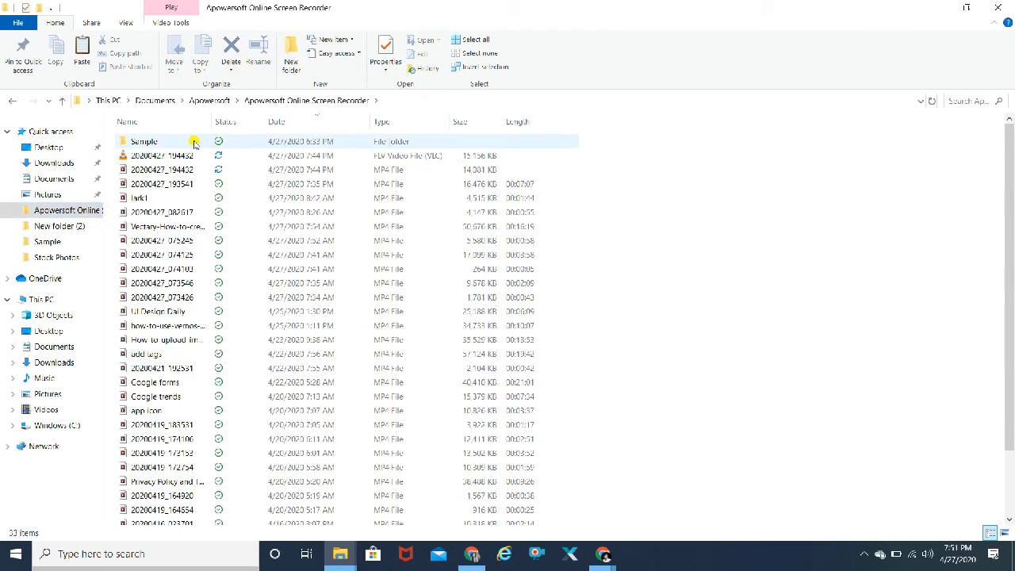
{"action": "double_click", "coordinate": [196, 144]}
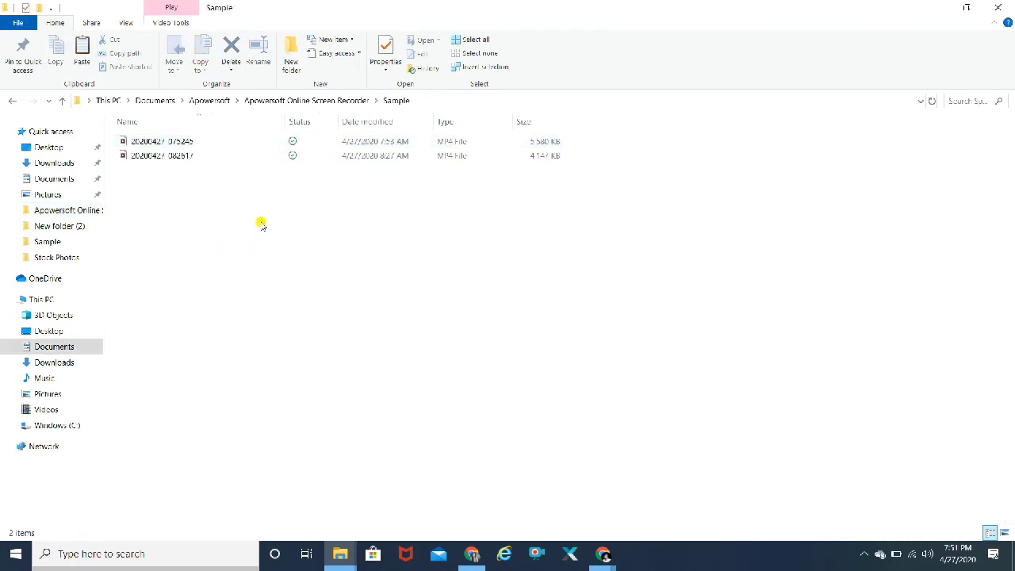
{"action": "key", "text": "ctrl+v"}
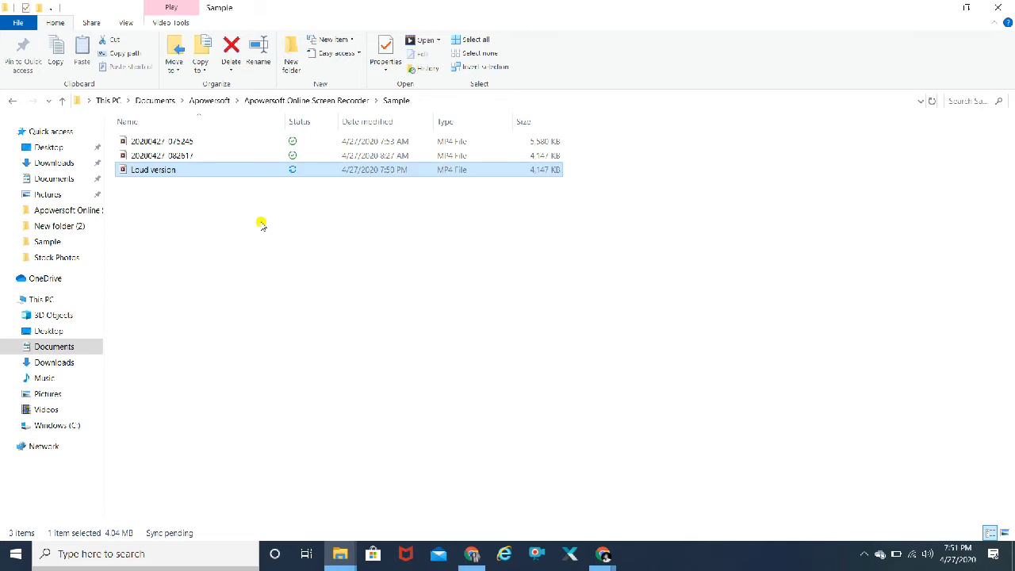
Play the original video 20200427_082617 from the Sample folder to hear its volume, then close the player
{"action": "left_click", "coordinate": [275, 156]}
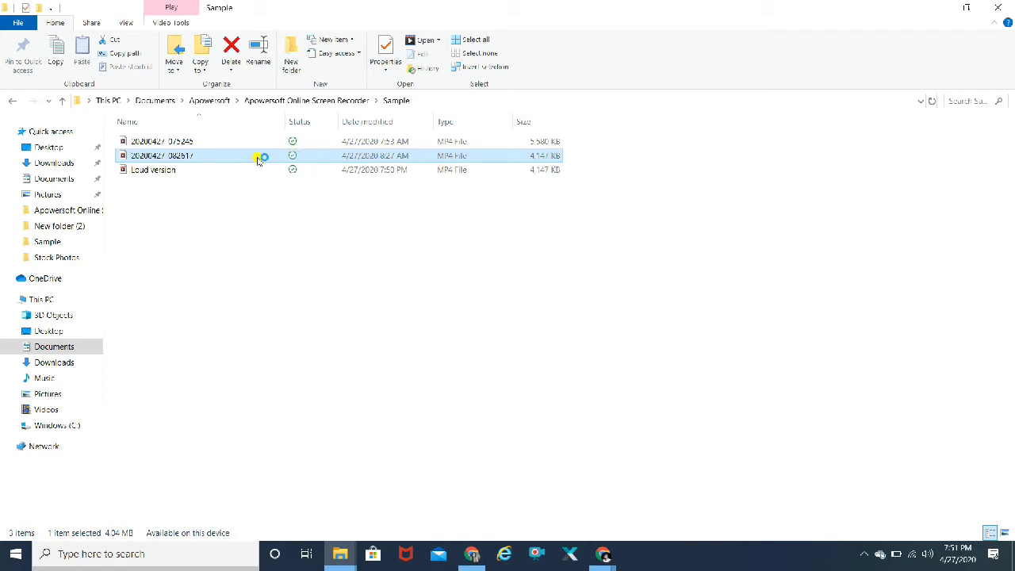
{"action": "mouse_move", "coordinate": [258, 159]}
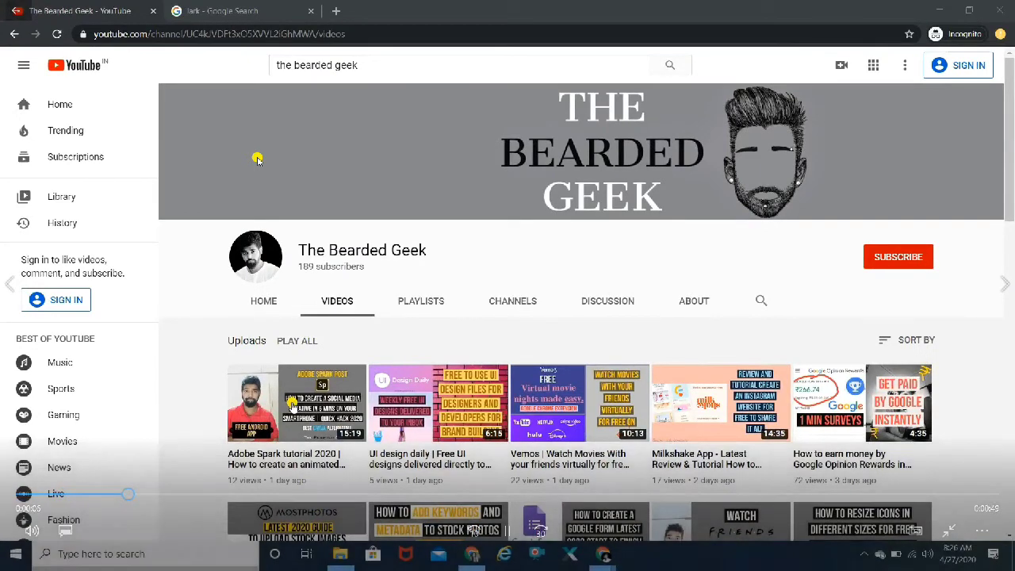
{"action": "mouse_move", "coordinate": [372, 129]}
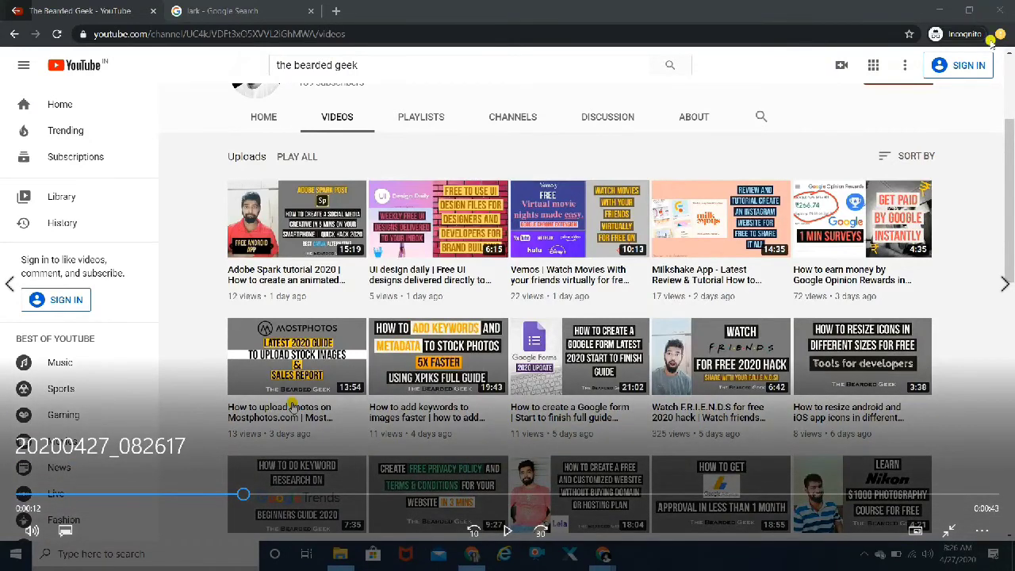
{"action": "left_click", "coordinate": [1006, 8]}
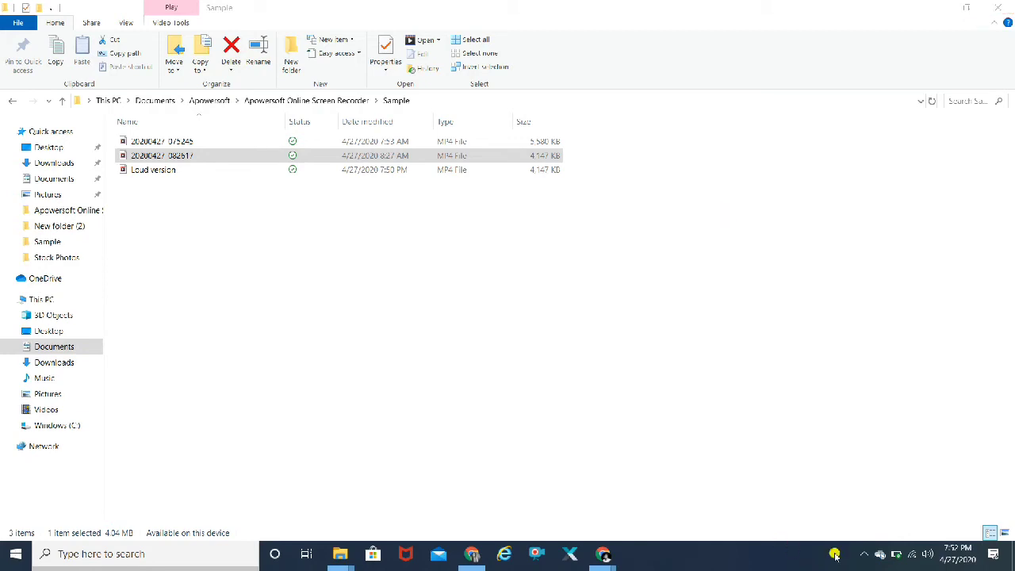
Play the original video 20200427_082617 a second time and close the player
{"action": "left_click", "coordinate": [861, 554]}
{"action": "left_click", "coordinate": [861, 554]}
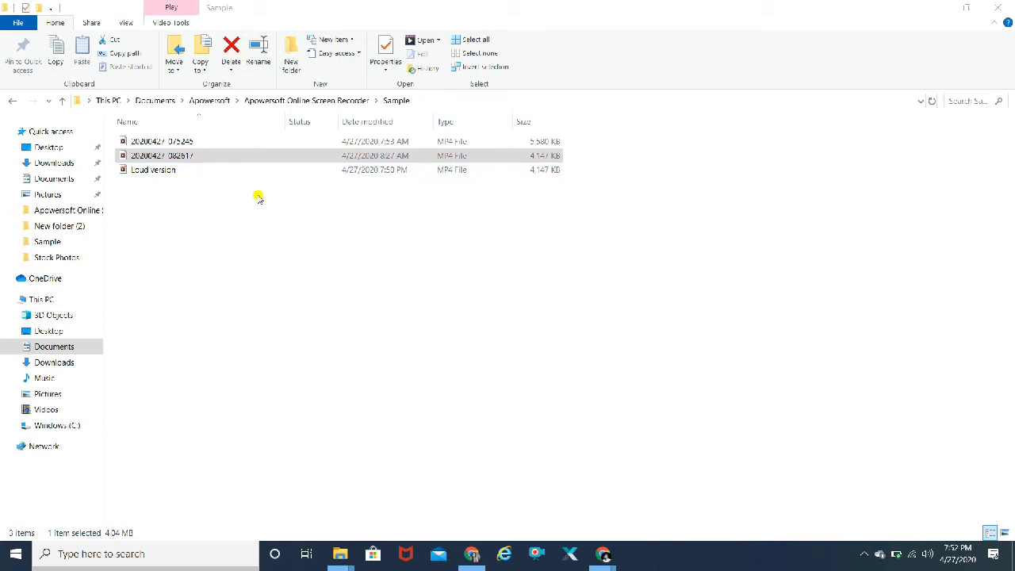
{"action": "left_click", "coordinate": [266, 157]}
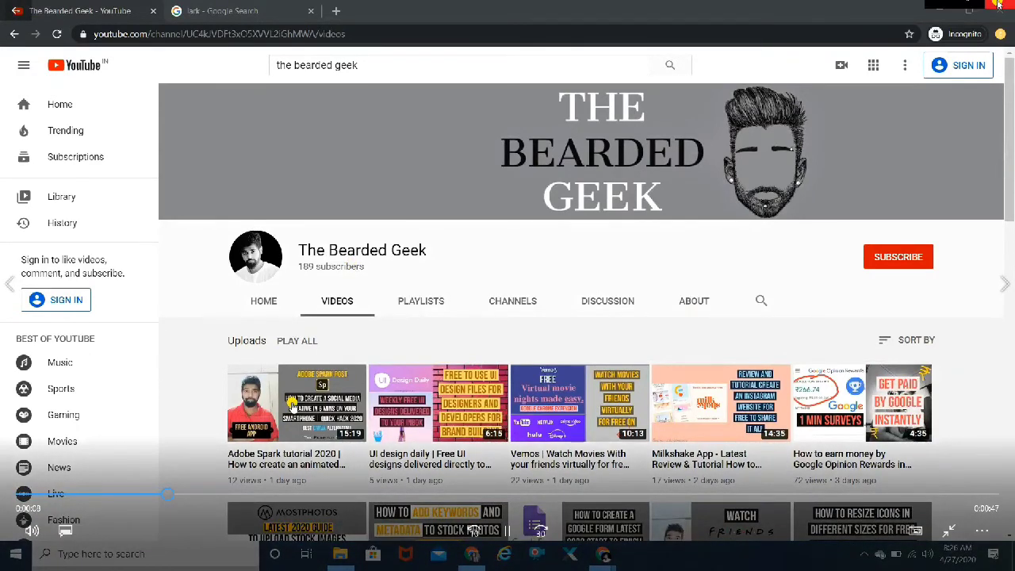
{"action": "left_click", "coordinate": [1000, 9]}
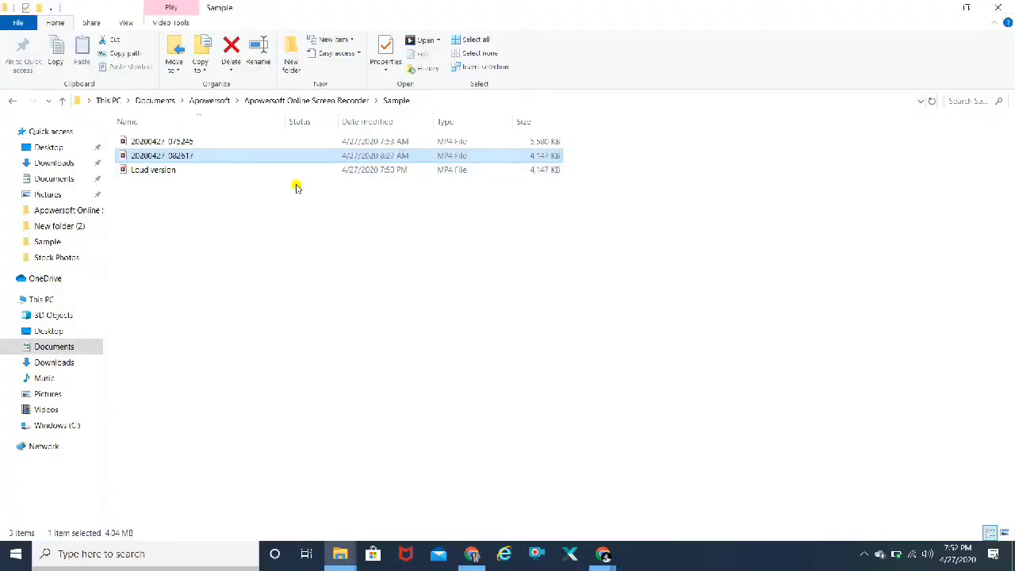
Play the Loud version video to compare its volume with the original, then close the player
{"action": "mouse_move", "coordinate": [302, 176]}
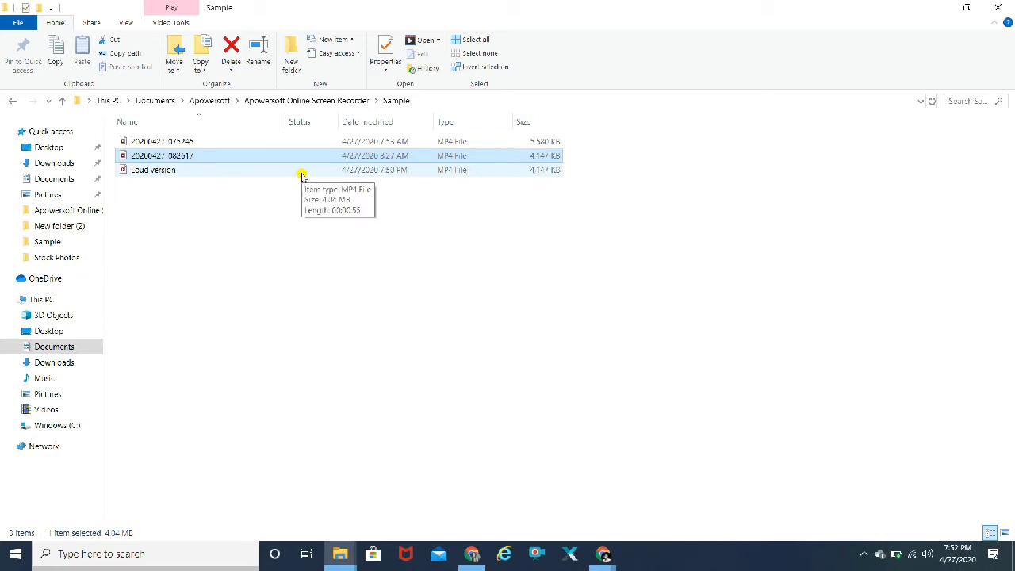
{"action": "left_click", "coordinate": [301, 177]}
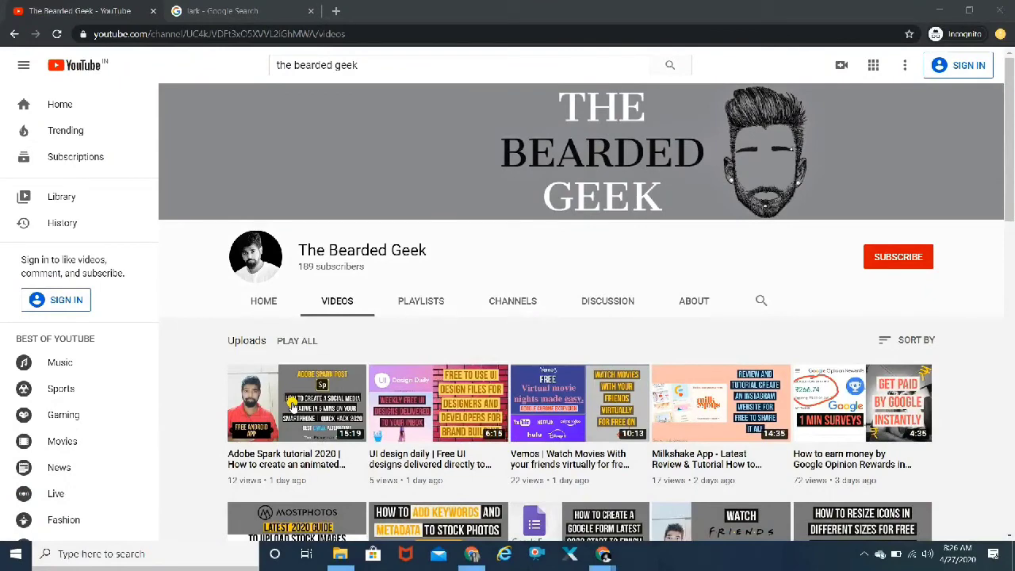
{"action": "left_click", "coordinate": [1001, 10]}
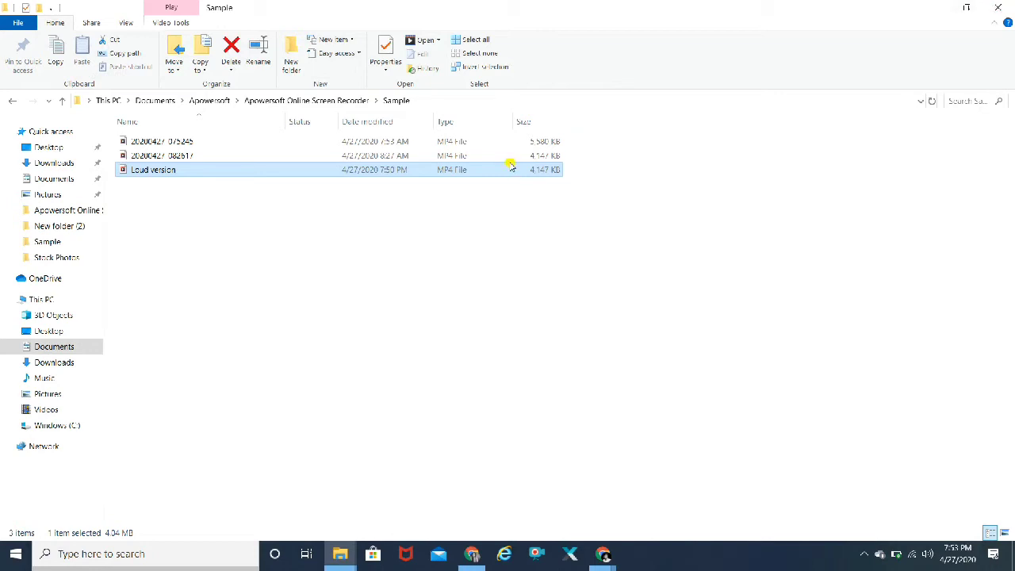
Replay the original video 20200427_082617 briefly for another volume comparison and close it
{"action": "left_click", "coordinate": [391, 156]}
{"action": "double_click", "coordinate": [391, 156]}
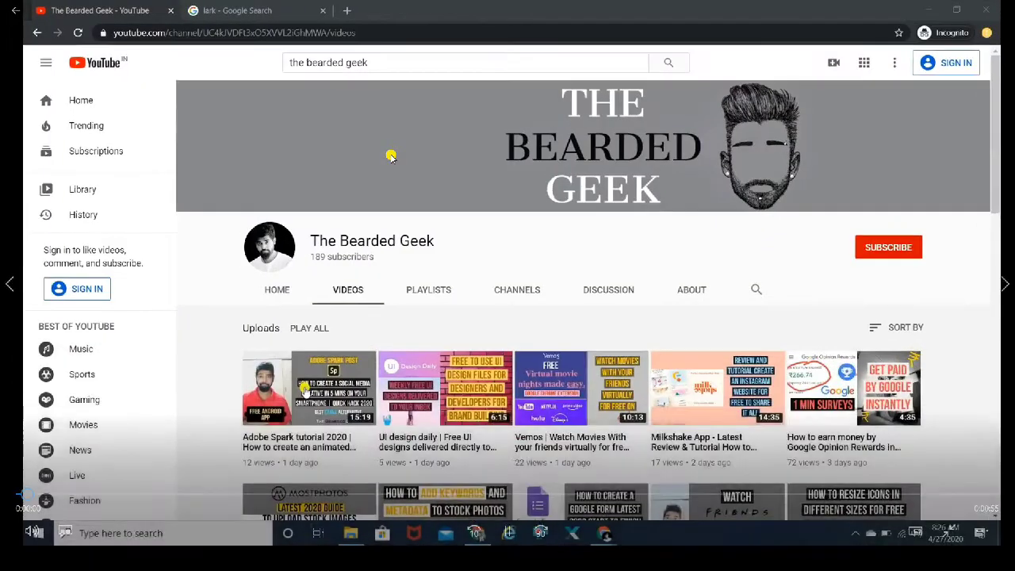
{"action": "double_click", "coordinate": [391, 156]}
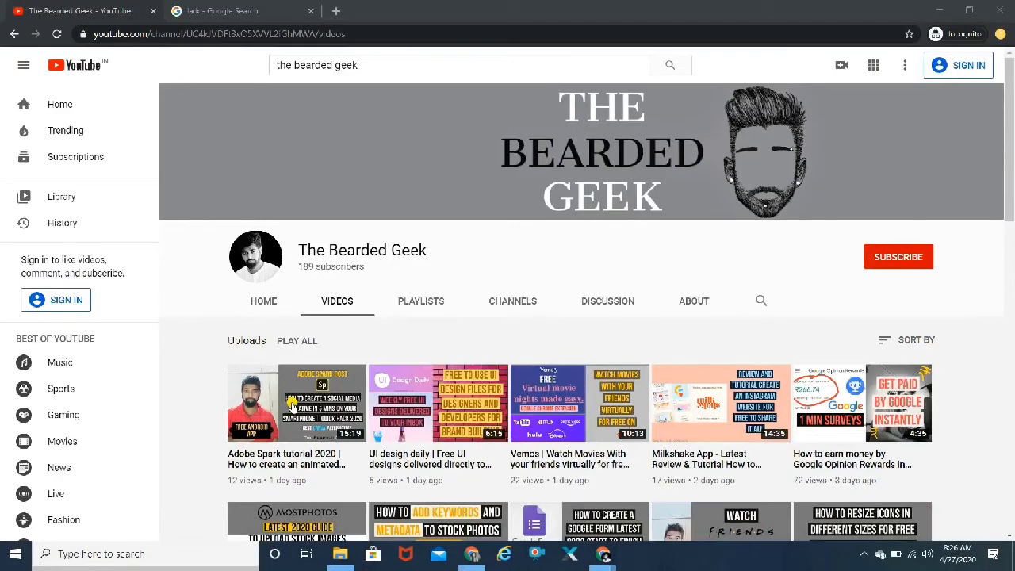
{"action": "left_click", "coordinate": [999, 8]}
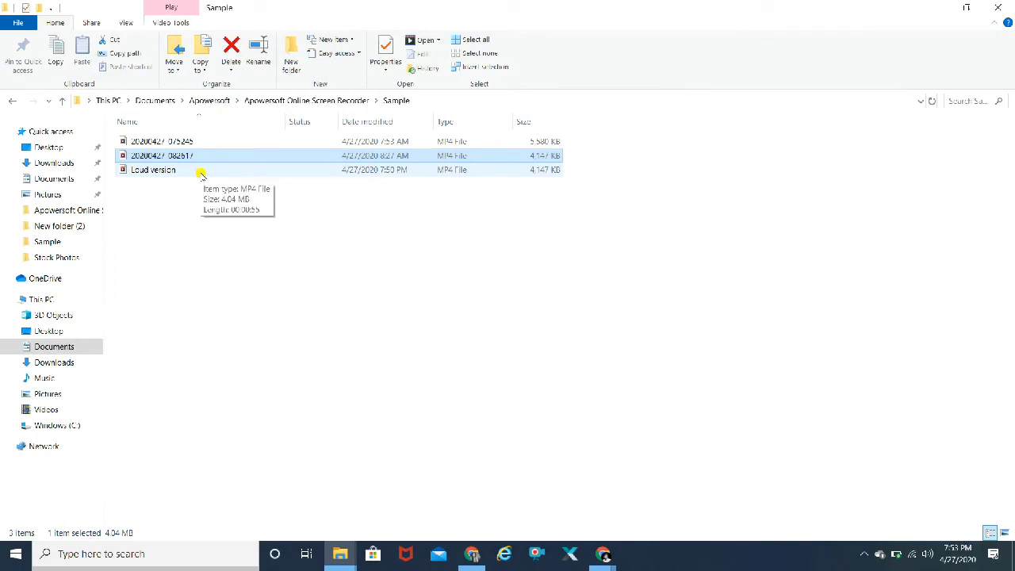
Replay the Loud version video, close the player and clear the file selection
{"action": "double_click", "coordinate": [201, 172]}
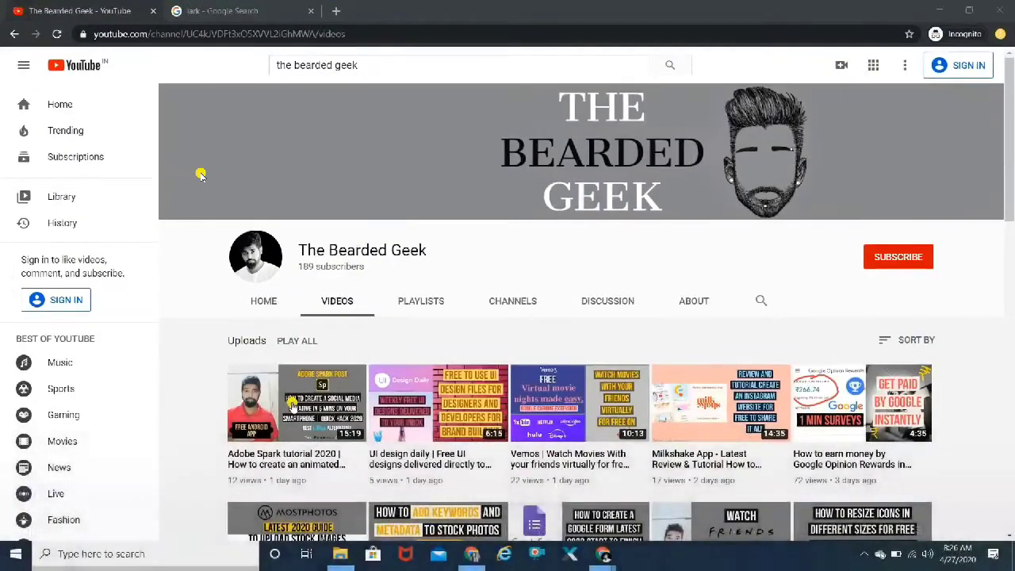
{"action": "left_click", "coordinate": [1003, 8]}
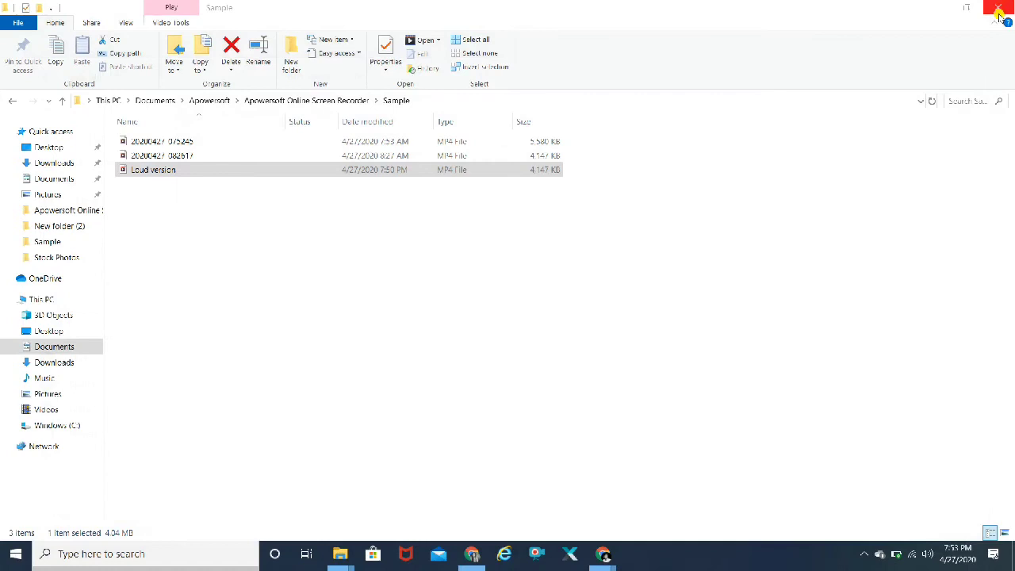
{"action": "left_click", "coordinate": [461, 266]}
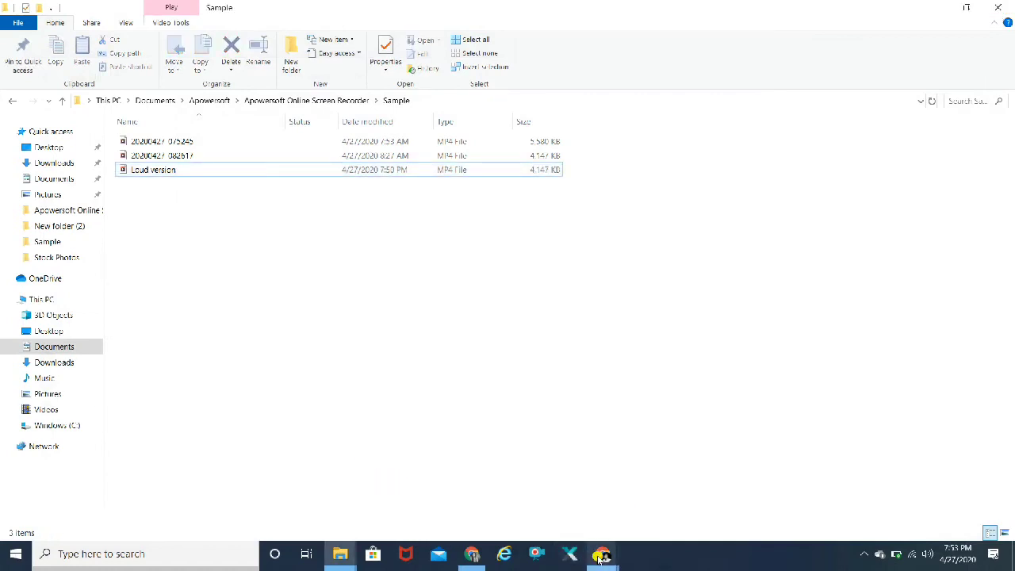
Switch back to the Chrome window with the online tools and bring up Kapwing's Resize Video page, dismissing the file chooser
{"action": "mouse_move", "coordinate": [601, 555]}
{"action": "left_click", "coordinate": [629, 516]}
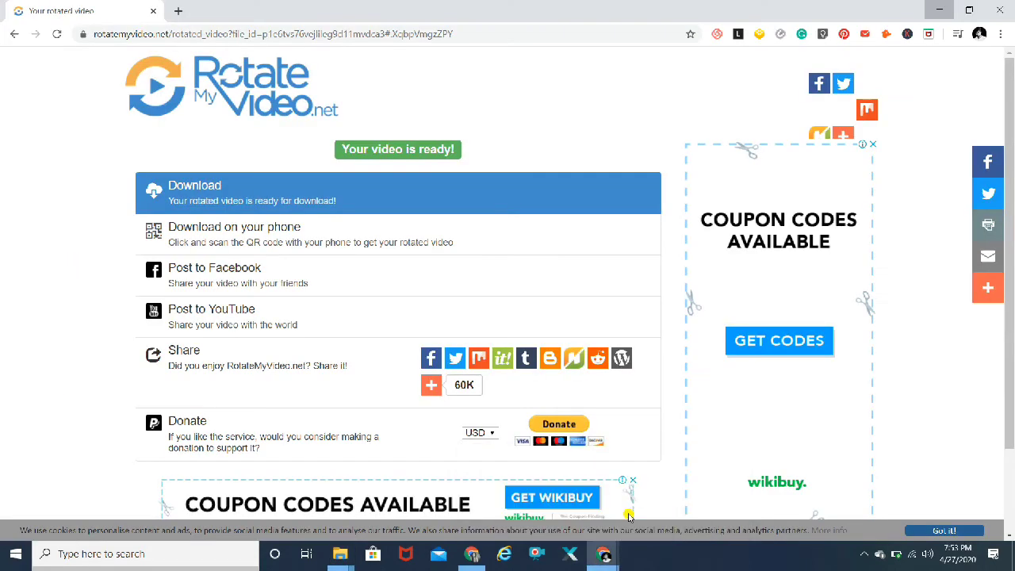
{"action": "left_click", "coordinate": [532, 492]}
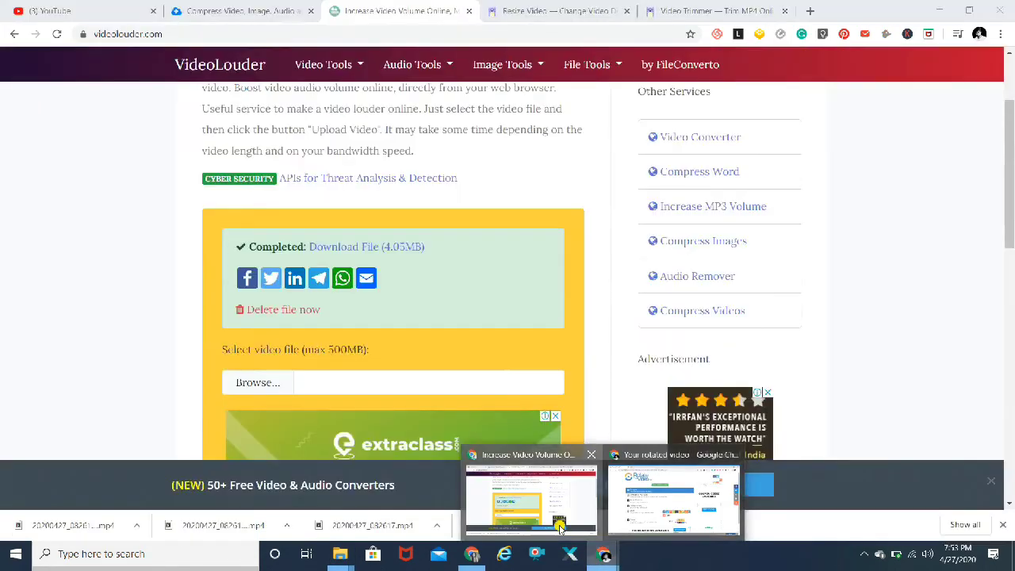
{"action": "left_click", "coordinate": [564, 6]}
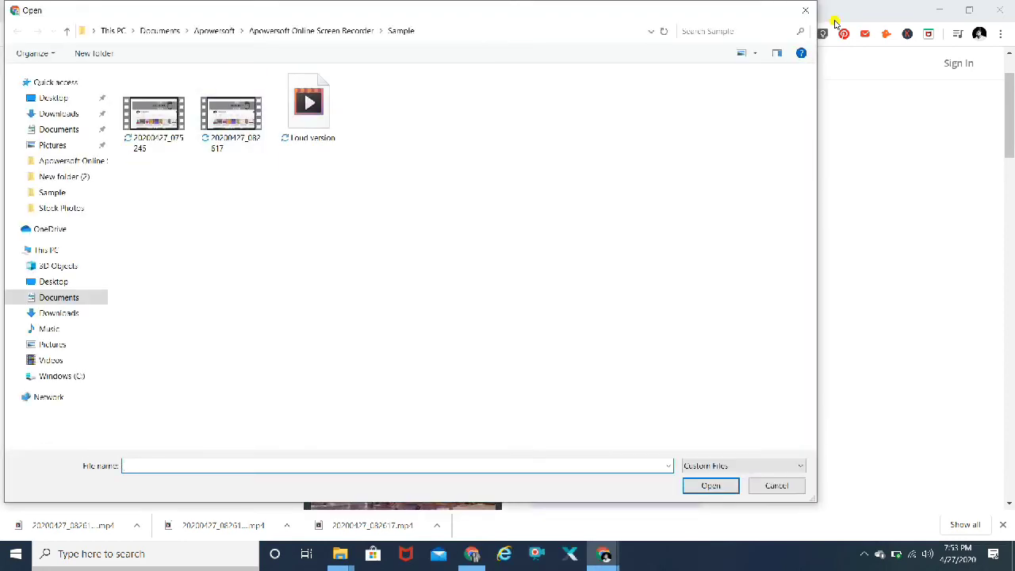
{"action": "left_click", "coordinate": [809, 12]}
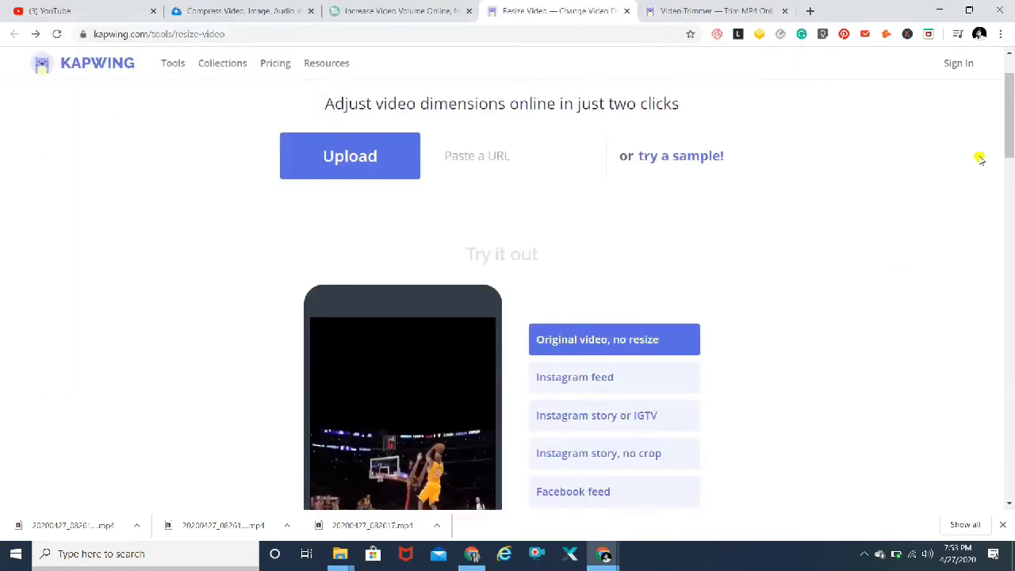
Upload 20200427_082617 from the Sample folder to the Video Resizer and pause its preview
{"action": "scroll", "coordinate": [1011, 99], "scroll_direction": "up", "scroll_amount": 1}
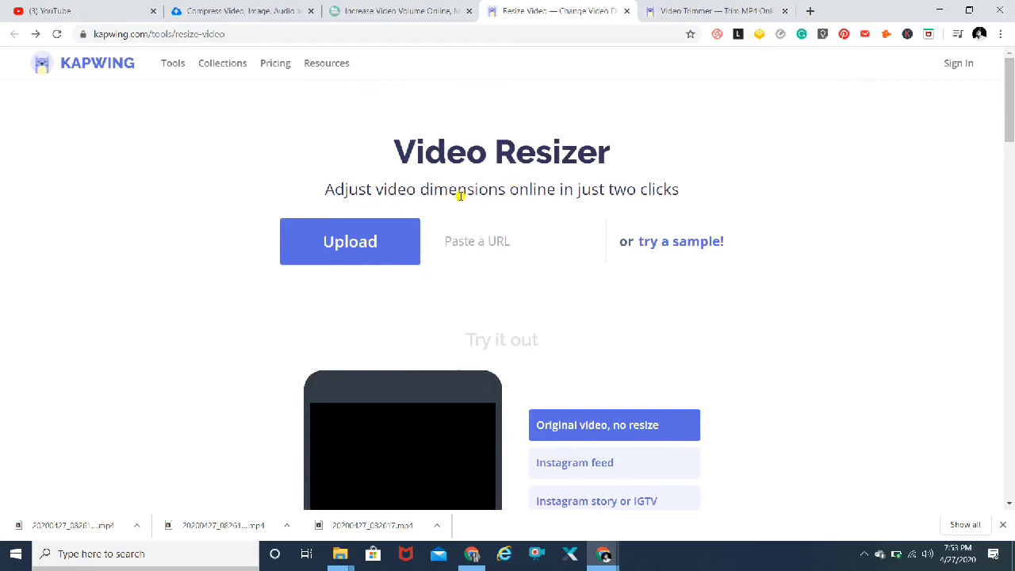
{"action": "left_click", "coordinate": [334, 244]}
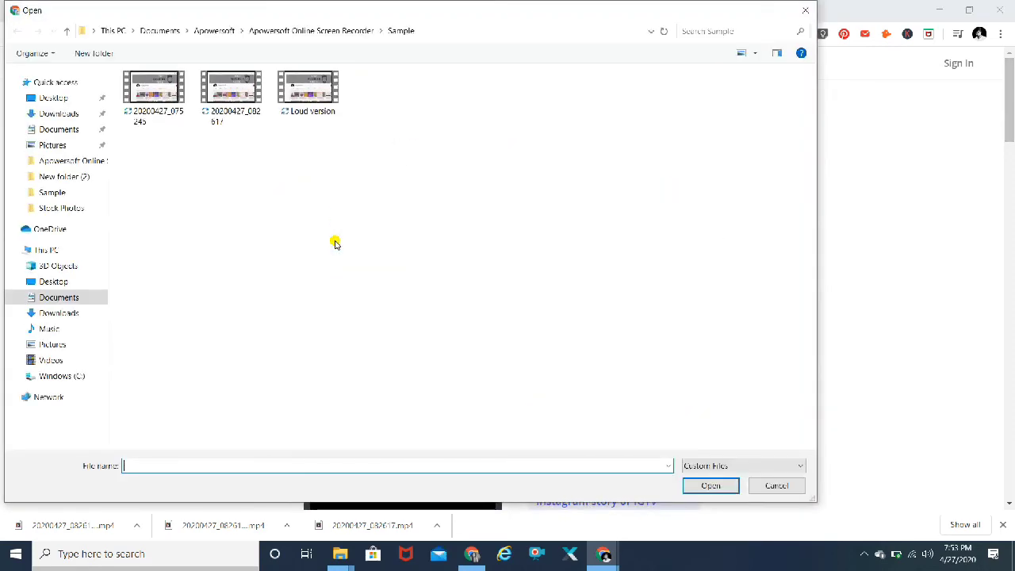
{"action": "left_click", "coordinate": [245, 111]}
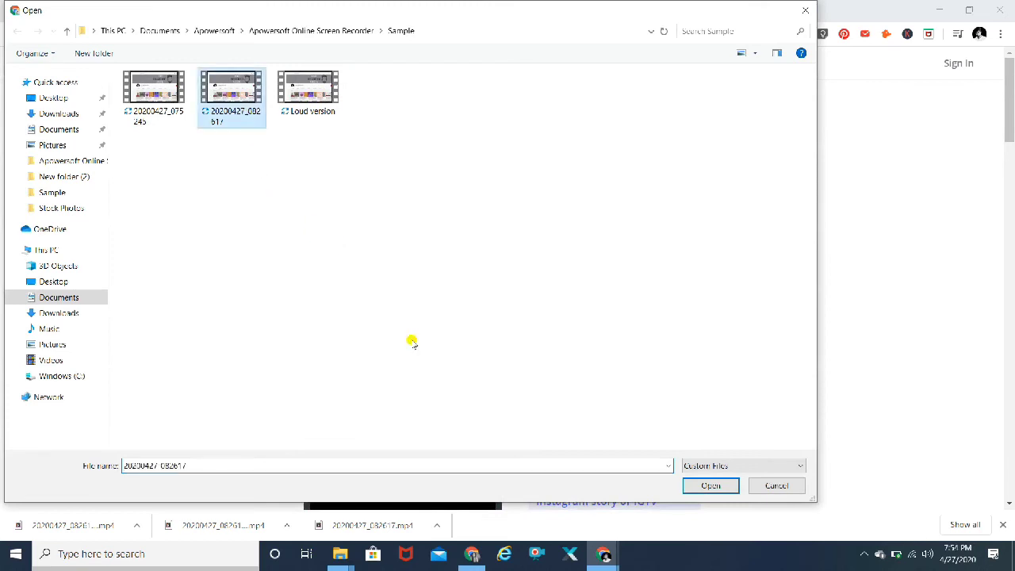
{"action": "left_click", "coordinate": [707, 489]}
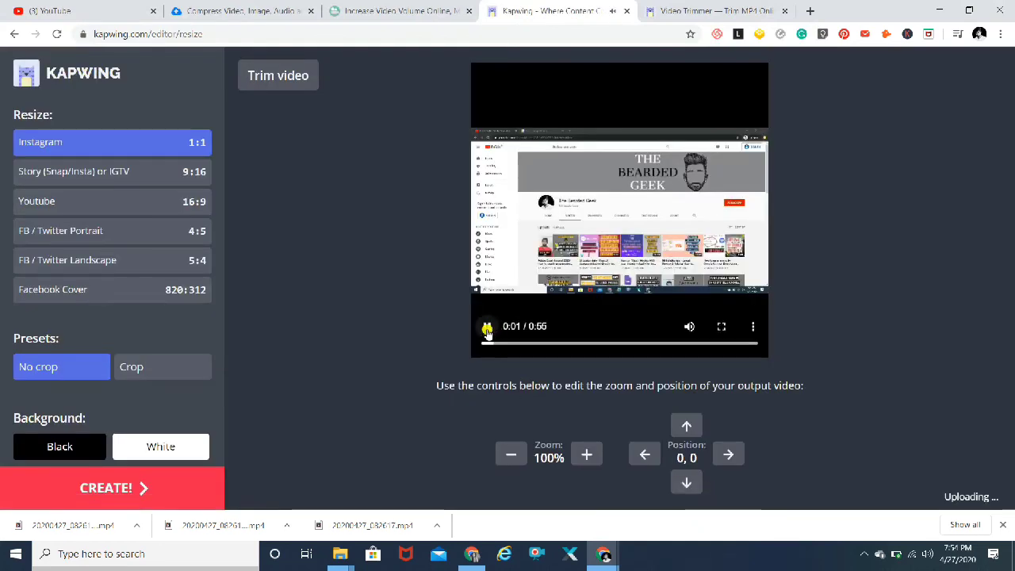
{"action": "left_click", "coordinate": [487, 327]}
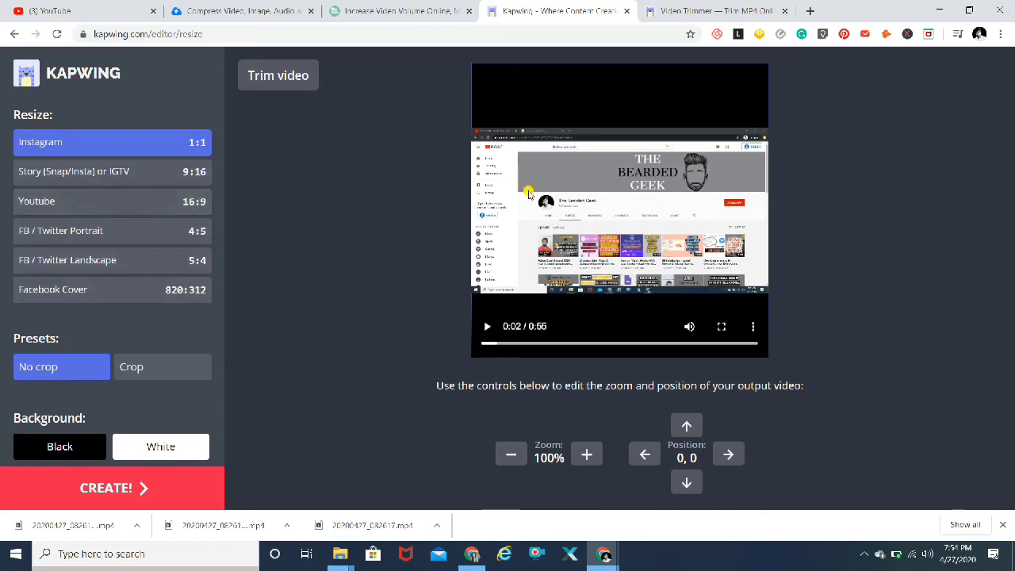
Try the Crop preset, return to No crop, and create the resized video in the Instagram 1:1 format
{"action": "left_click", "coordinate": [132, 366]}
{"action": "left_click", "coordinate": [74, 371]}
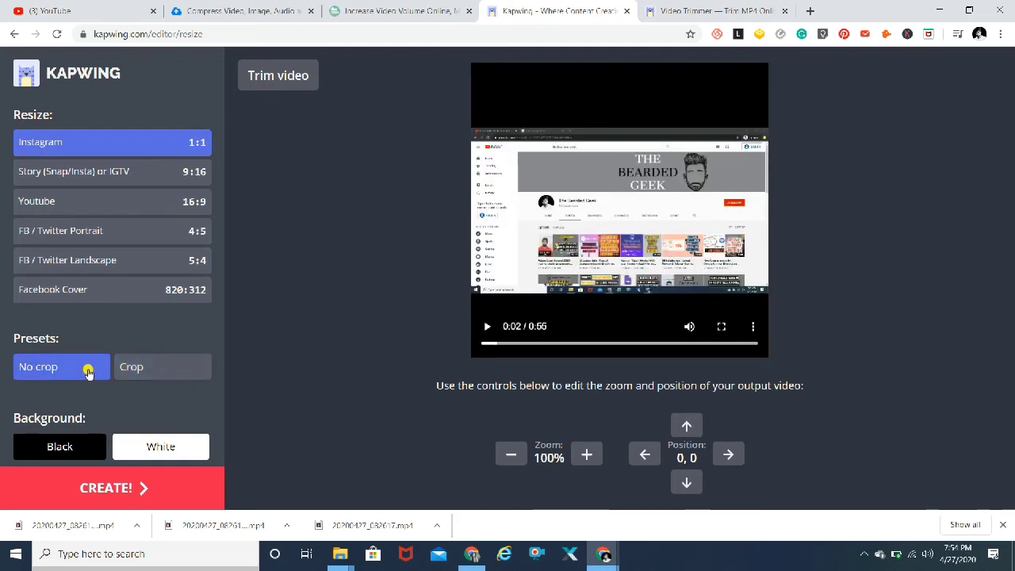
{"action": "left_click", "coordinate": [138, 369]}
{"action": "left_click", "coordinate": [60, 368]}
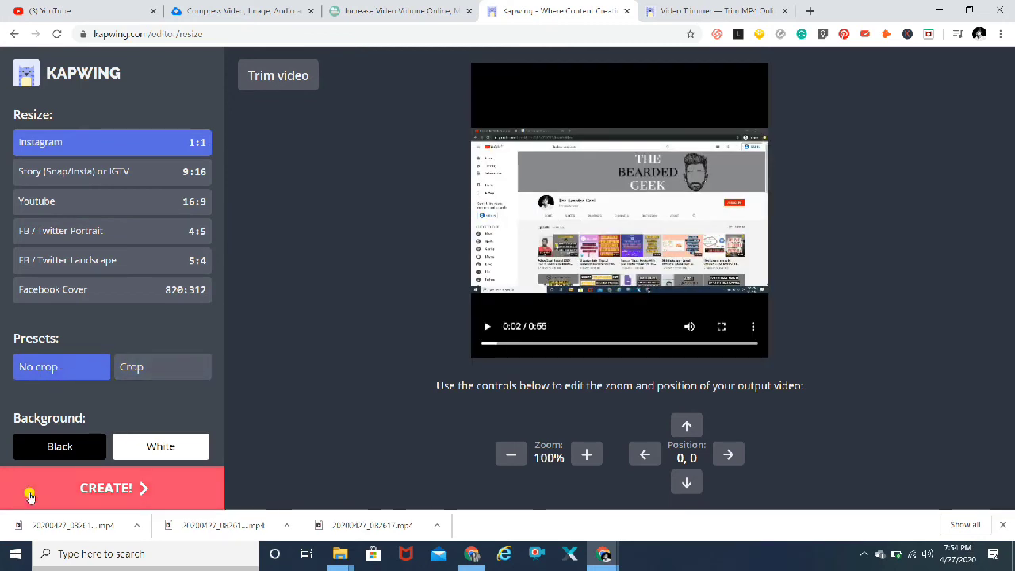
{"action": "left_click", "coordinate": [127, 488]}
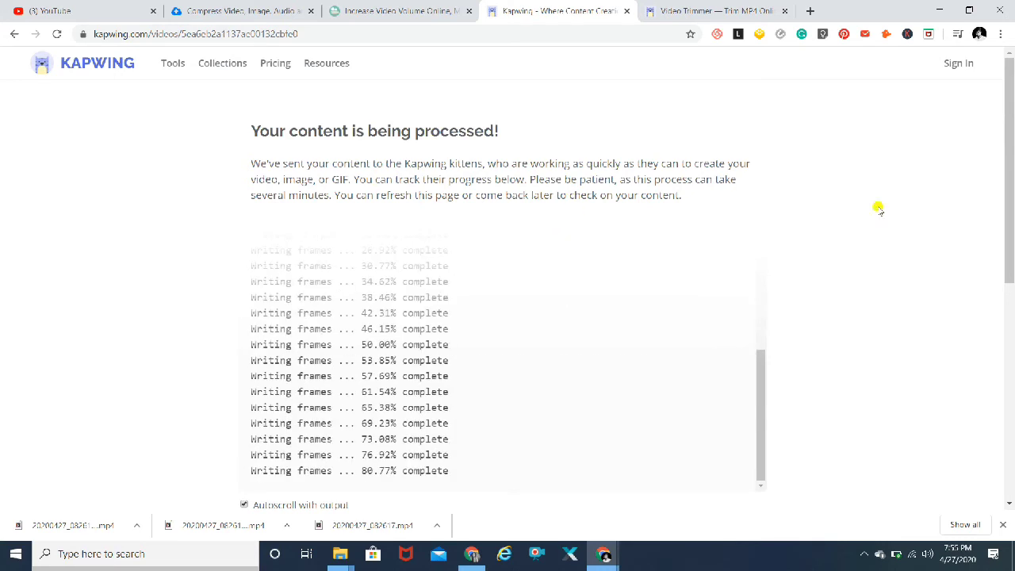
Review the resized video's result page, pausing its playback and checking the download option
{"action": "left_click", "coordinate": [1013, 328]}
{"action": "left_click", "coordinate": [1013, 329]}
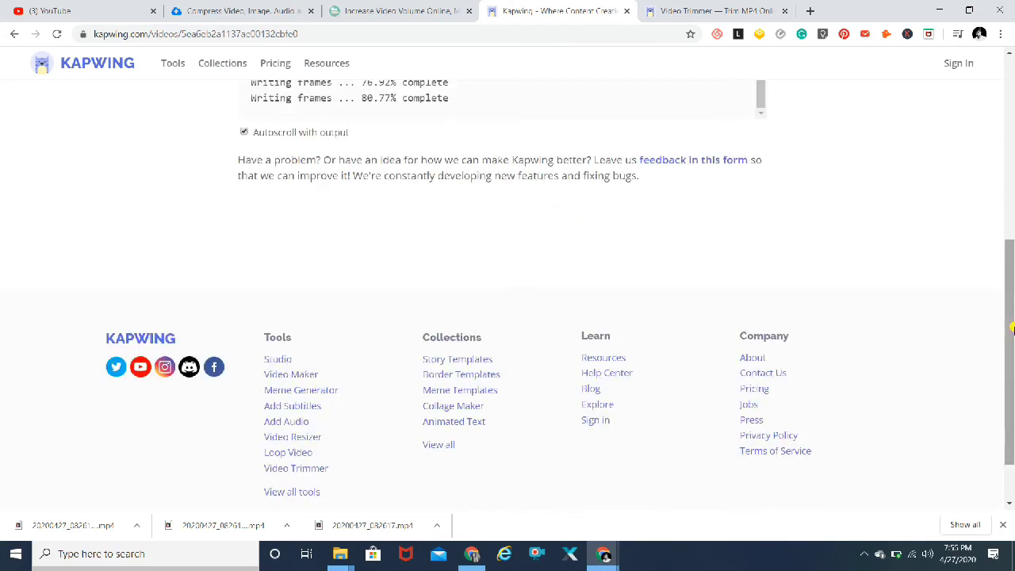
{"action": "left_click_drag", "start_coordinate": [1012, 329], "coordinate": [1012, 127]}
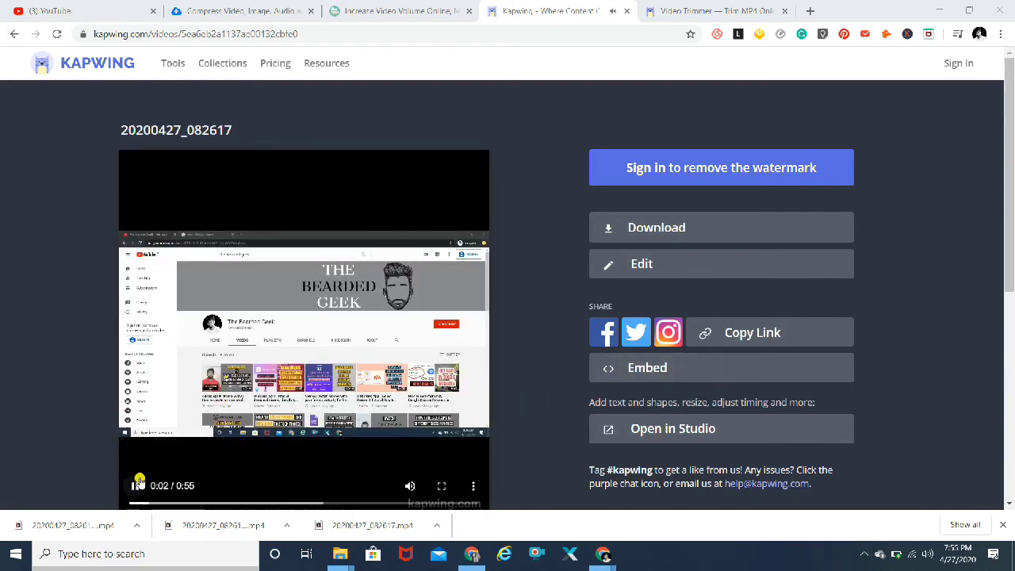
{"action": "left_click", "coordinate": [135, 487]}
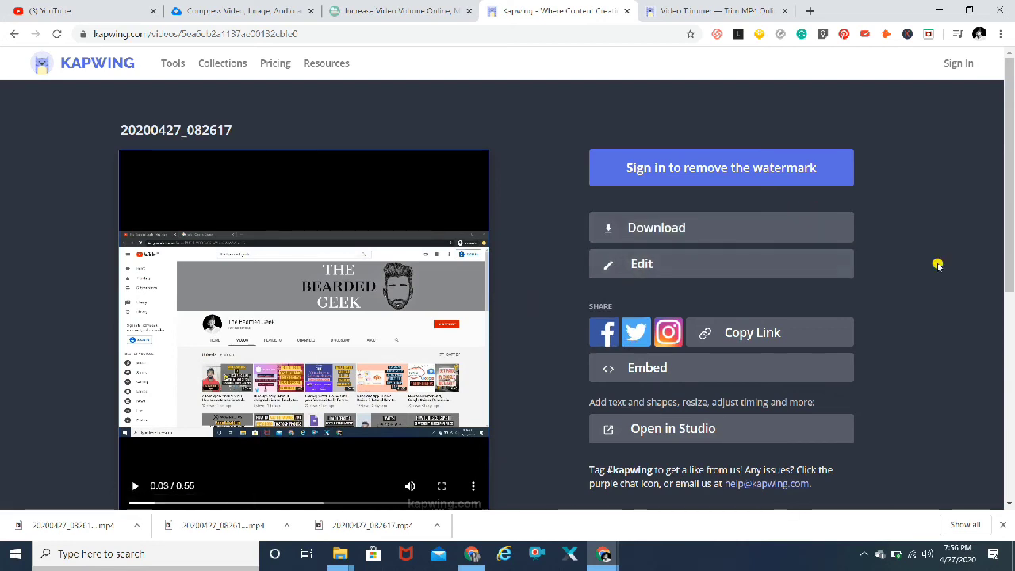
{"action": "mouse_move", "coordinate": [1012, 178]}
{"action": "left_mouse_down"}
{"action": "mouse_move", "coordinate": [1013, 259]}
{"action": "mouse_move", "coordinate": [1012, 186]}
{"action": "left_mouse_up"}
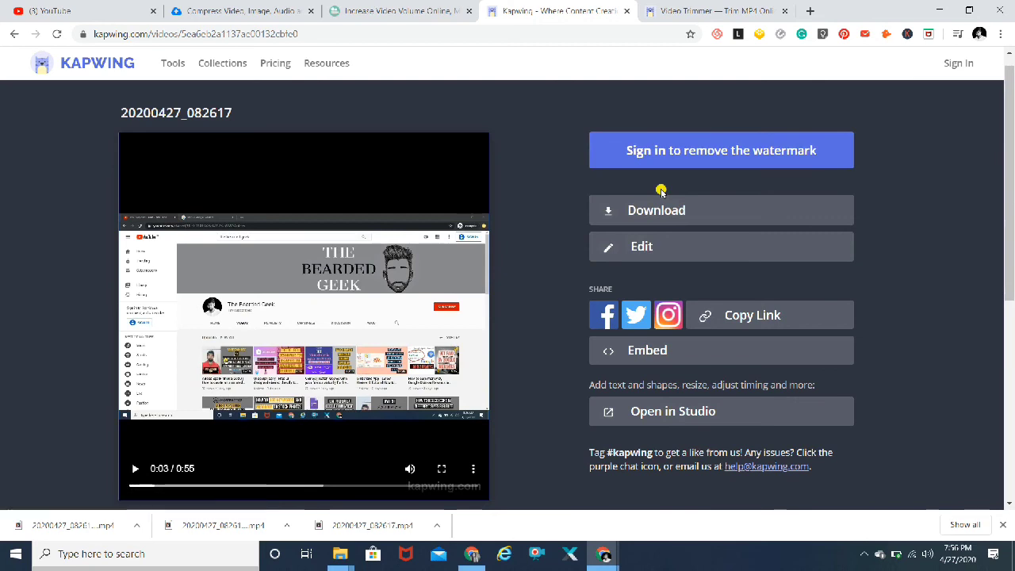
{"action": "left_click", "coordinate": [648, 212]}
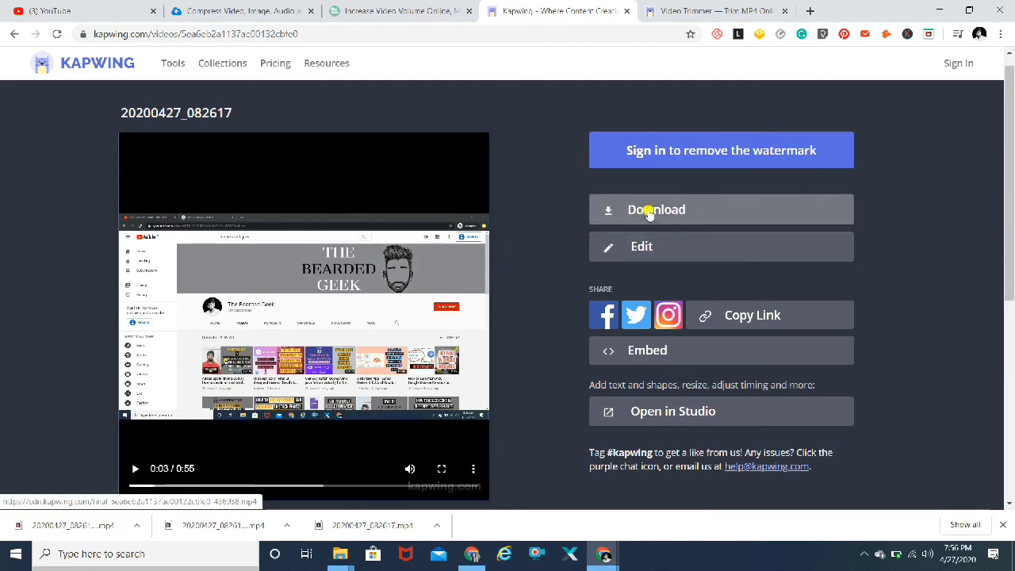
Switch to Kapwing's Video Trimmer page and upload 20200427_082617 from the Sample folder
{"action": "left_click", "coordinate": [674, 8]}
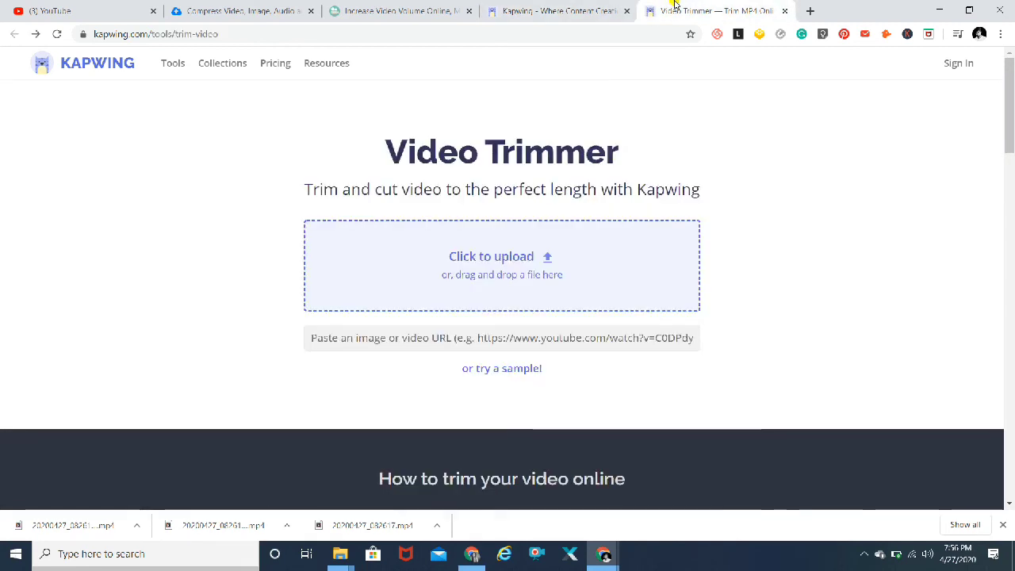
{"action": "left_click", "coordinate": [512, 272]}
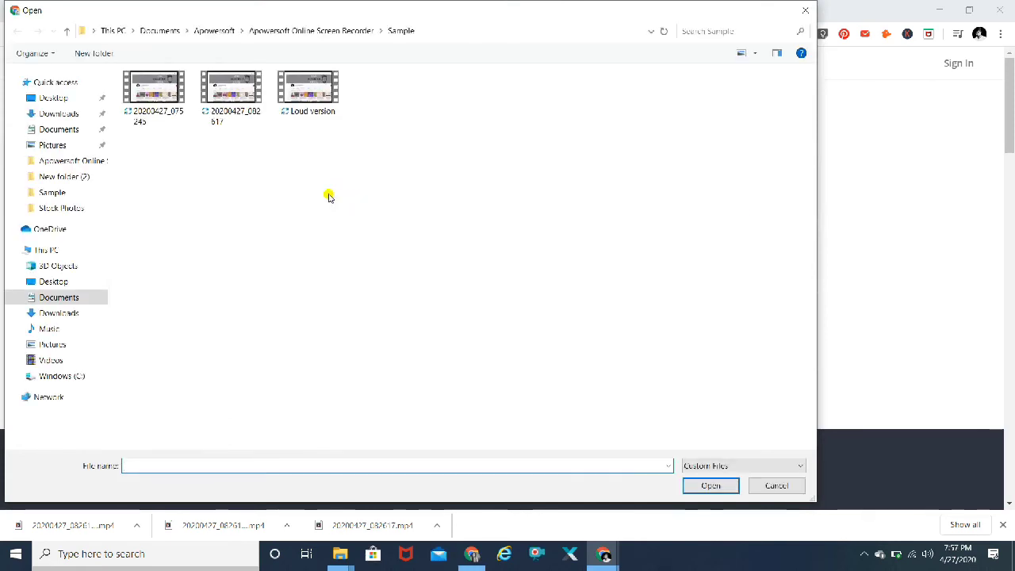
{"action": "left_click", "coordinate": [247, 106]}
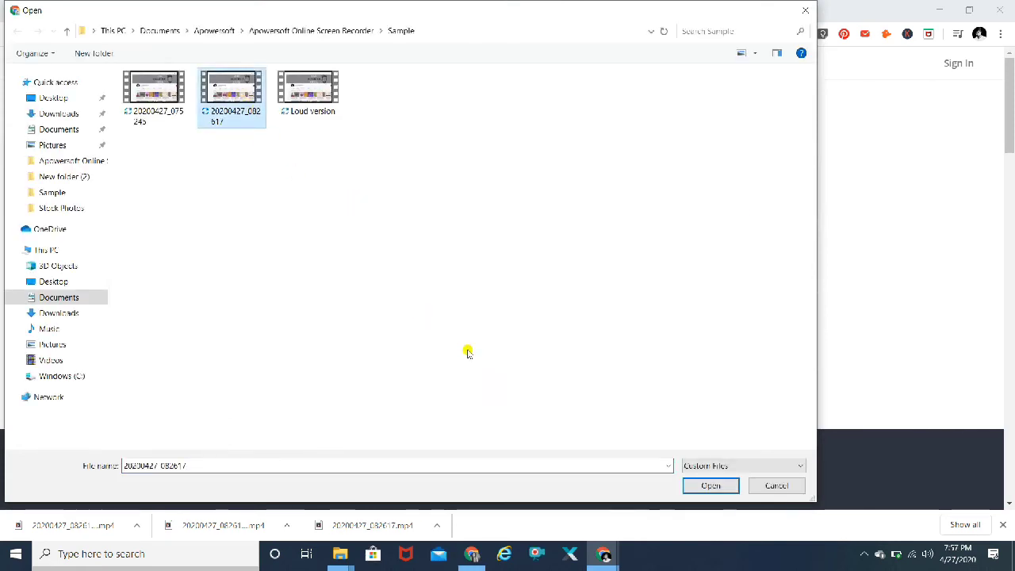
{"action": "left_click", "coordinate": [704, 485]}
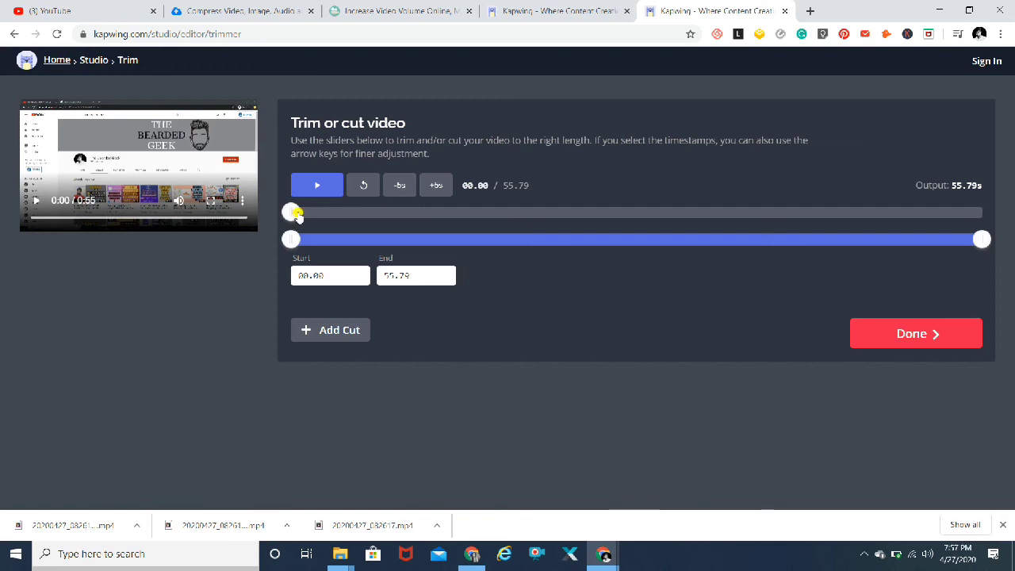
Trim the video to start at about 04.11 and end at about 26.51, pause the preview and finish trimming
{"action": "left_click_drag", "start_coordinate": [291, 240], "coordinate": [341, 238]}
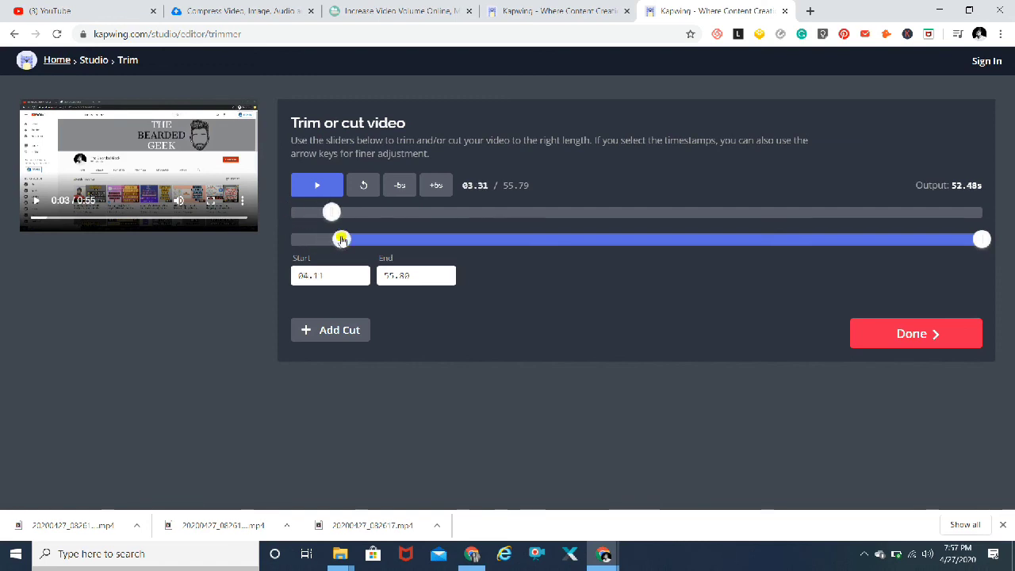
{"action": "left_click_drag", "start_coordinate": [981, 239], "coordinate": [619, 240]}
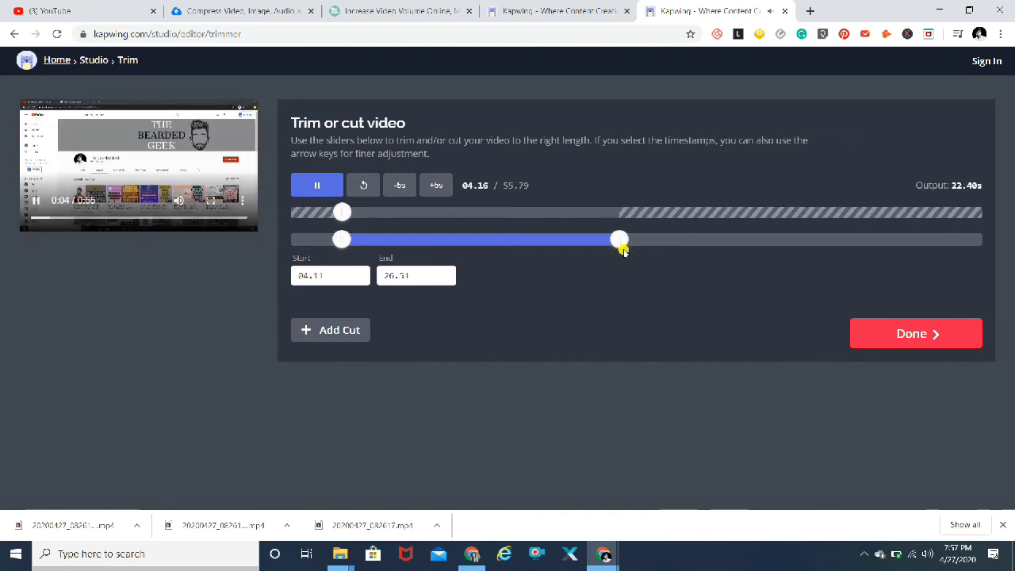
{"action": "left_click", "coordinate": [37, 204]}
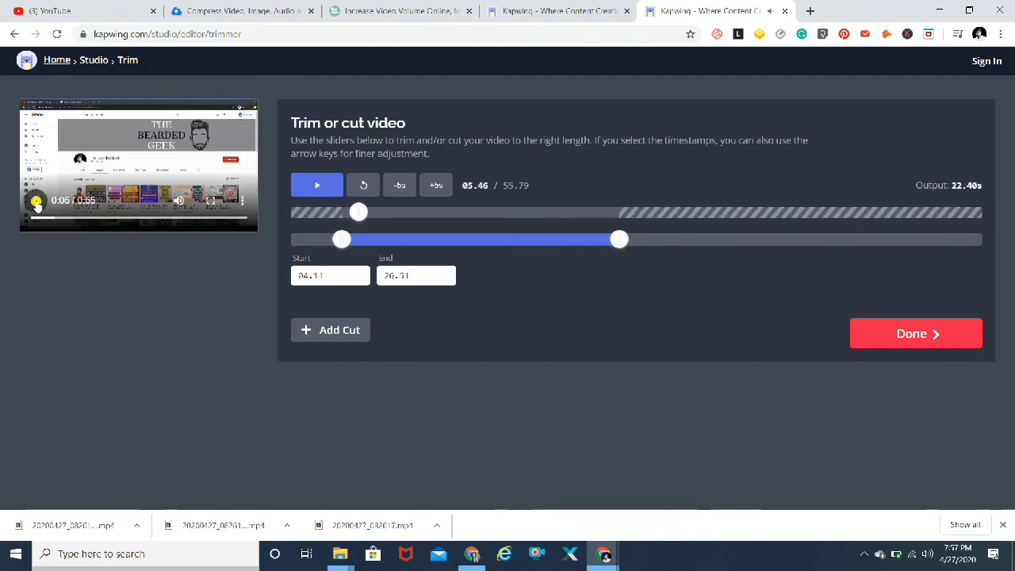
{"action": "left_click", "coordinate": [902, 334]}
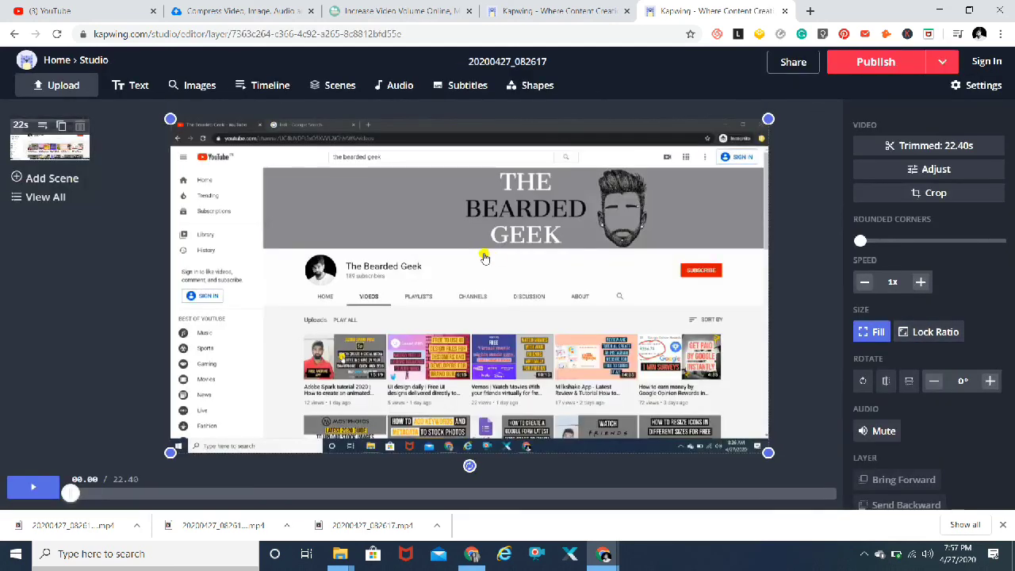
Publish the trimmed video, look over its result page and pause the playback
{"action": "left_click", "coordinate": [875, 63]}
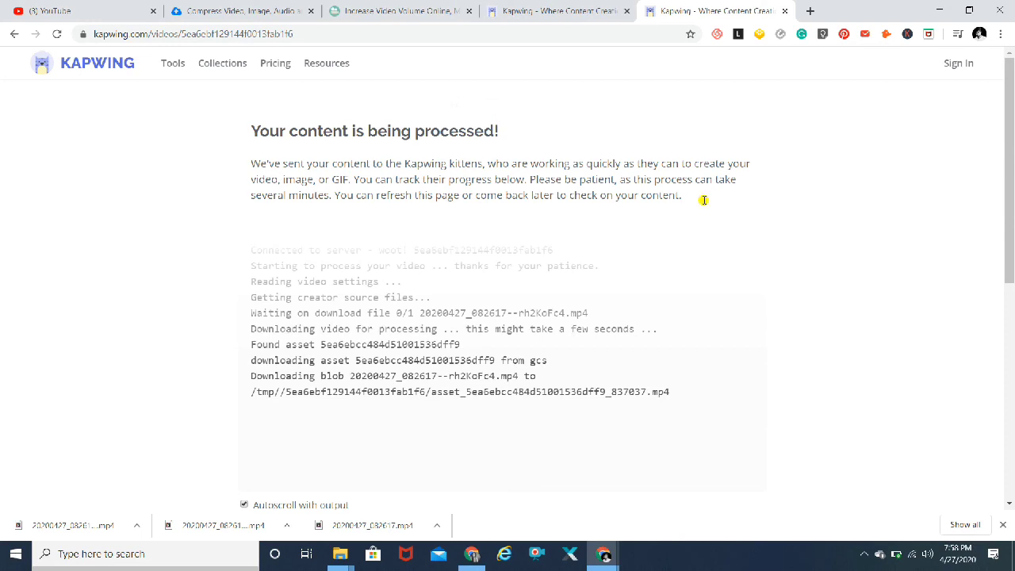
{"action": "left_click_drag", "start_coordinate": [1006, 178], "coordinate": [1010, 300]}
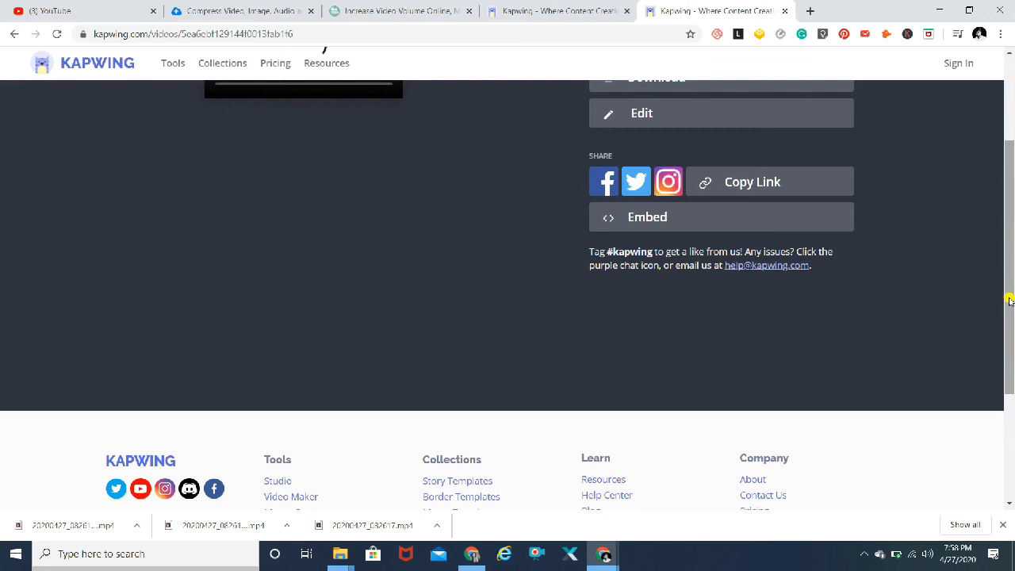
{"action": "scroll", "coordinate": [357, 143], "scroll_direction": "up", "scroll_amount": 2}
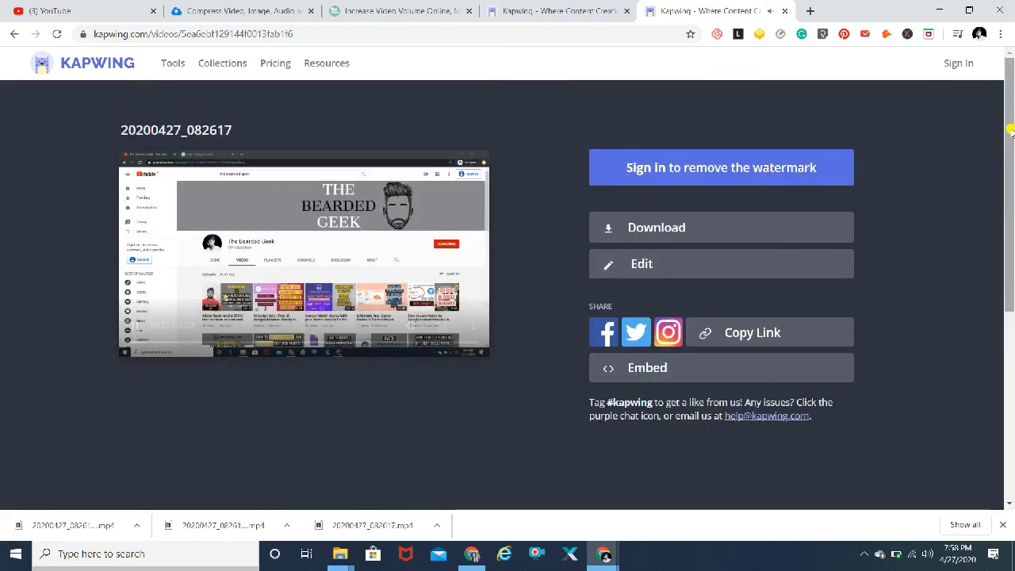
{"action": "left_click", "coordinate": [135, 326]}
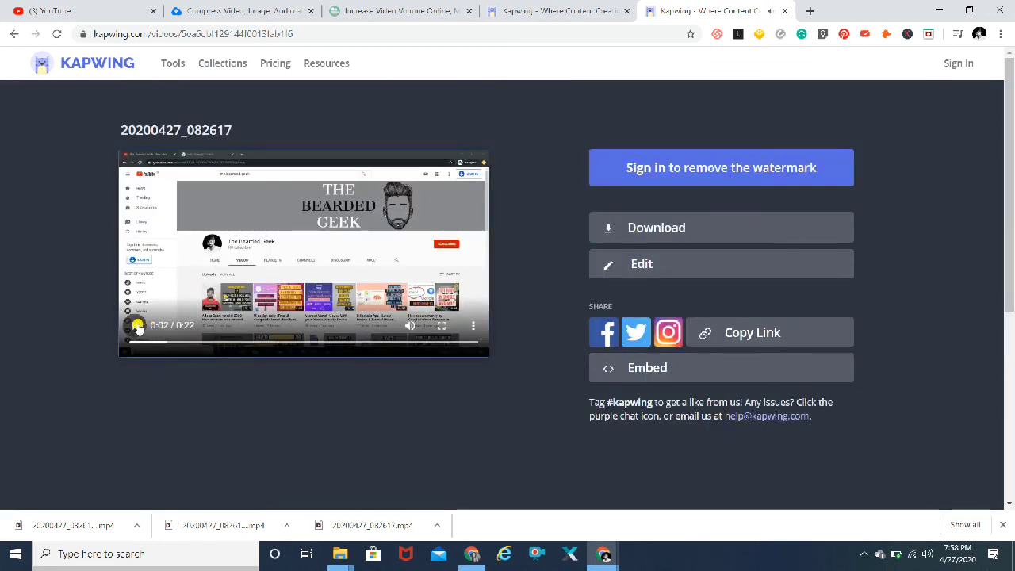